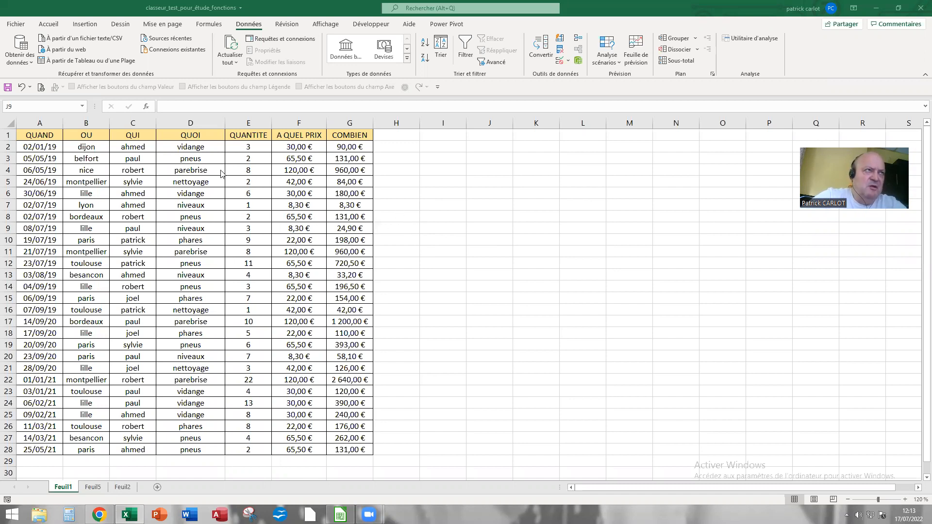
pyautogui.click(135, 123)
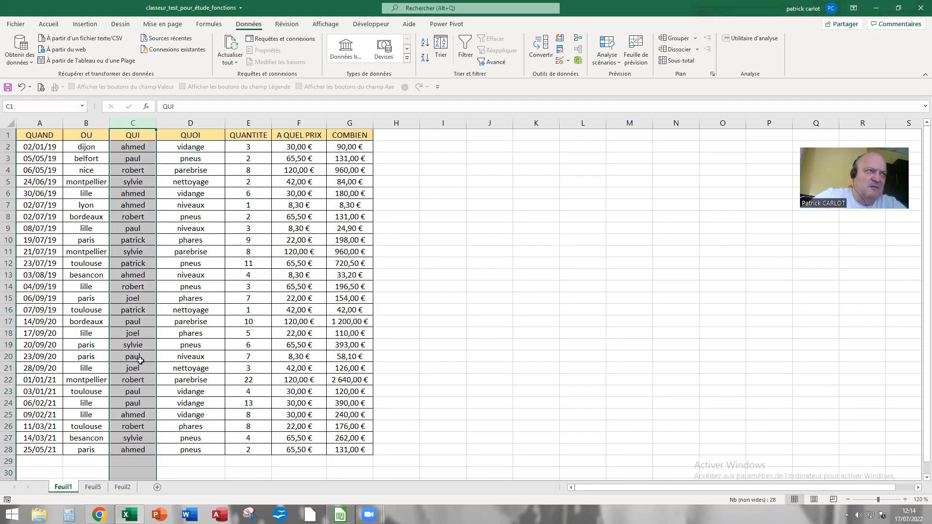
pyautogui.click(92, 124)
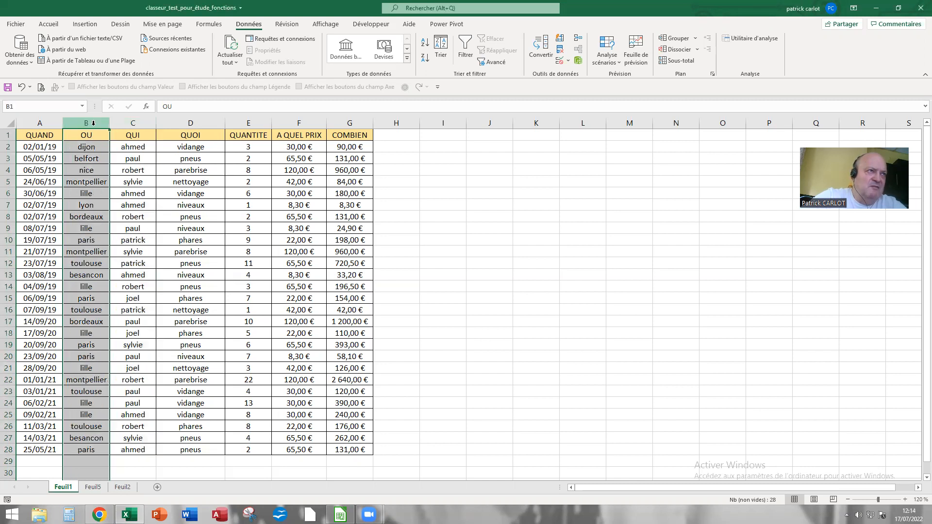
pyautogui.click(181, 124)
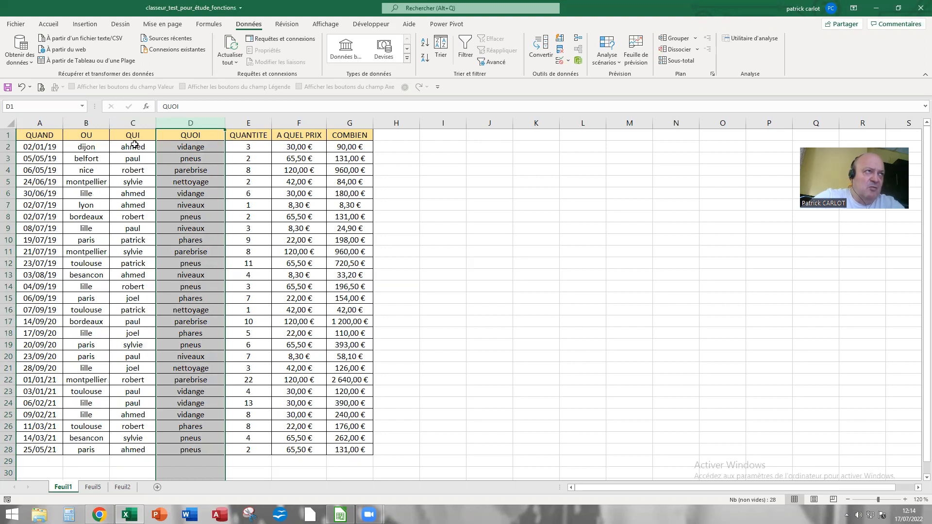
pyautogui.click(433, 229)
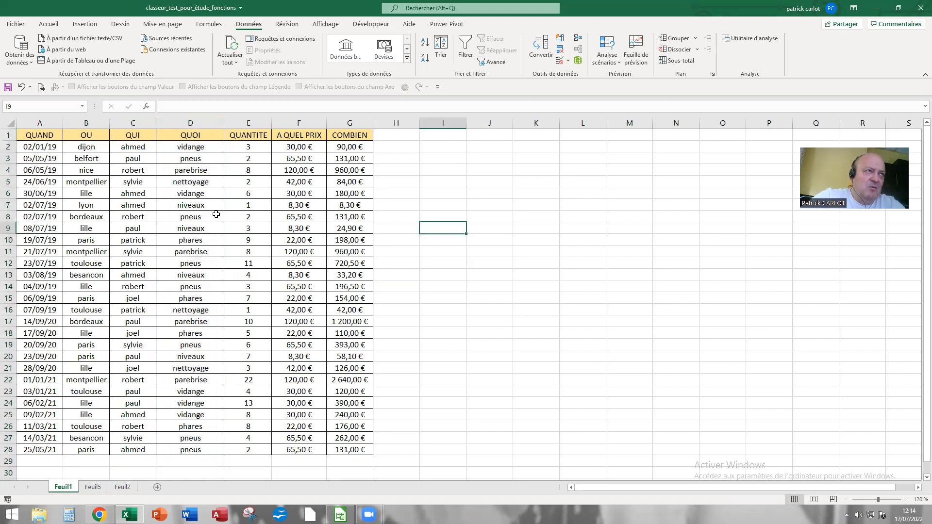
# Copy the QUI entries in C2:C28 and paste them as values only, starting at cell I2
pyautogui.click(140, 138)
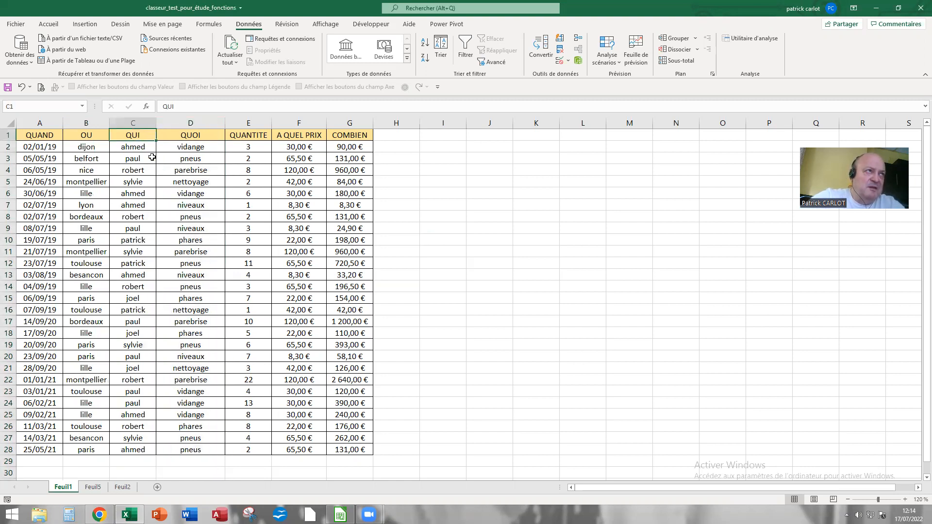
pyautogui.click(134, 147)
pyautogui.click(133, 136)
pyautogui.moveTo(131, 144); pyautogui.dragTo(122, 447)
pyautogui.hotkey('ctrl', 'c')
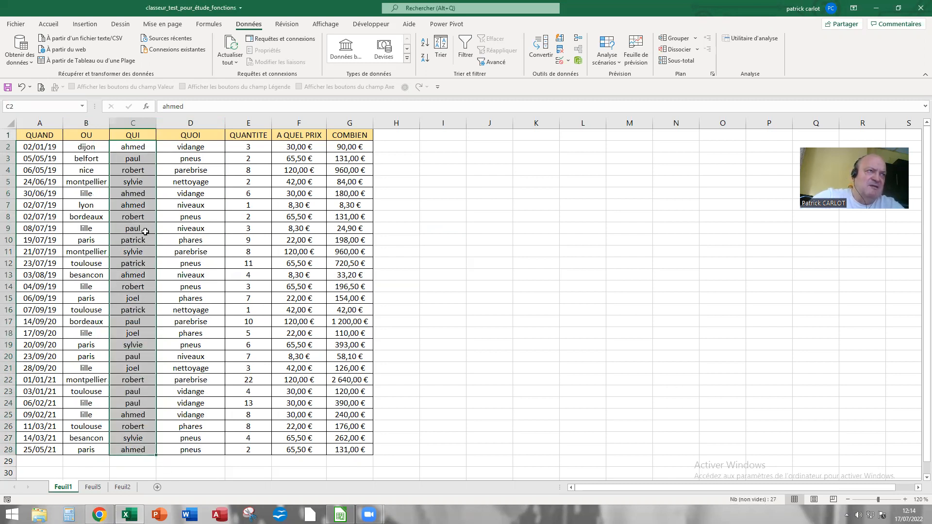
pyautogui.rightClick(129, 191)
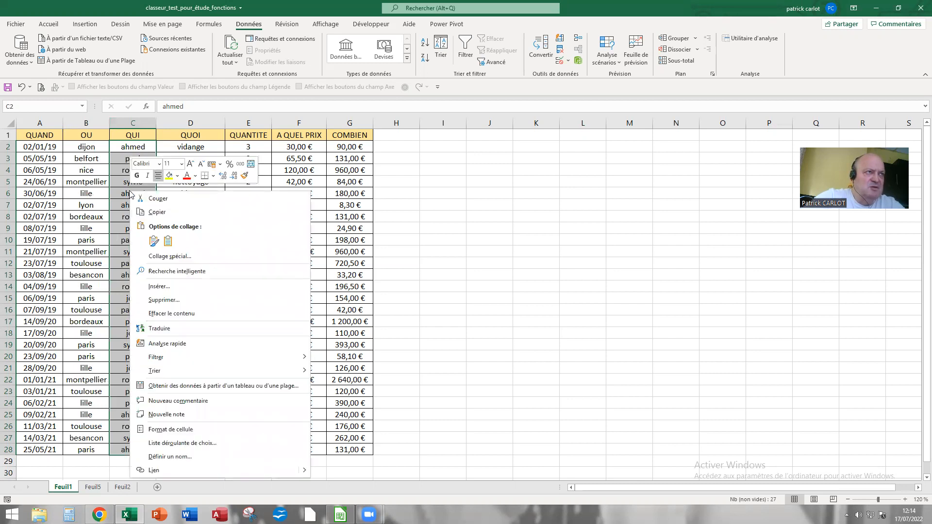
pyautogui.click(155, 214)
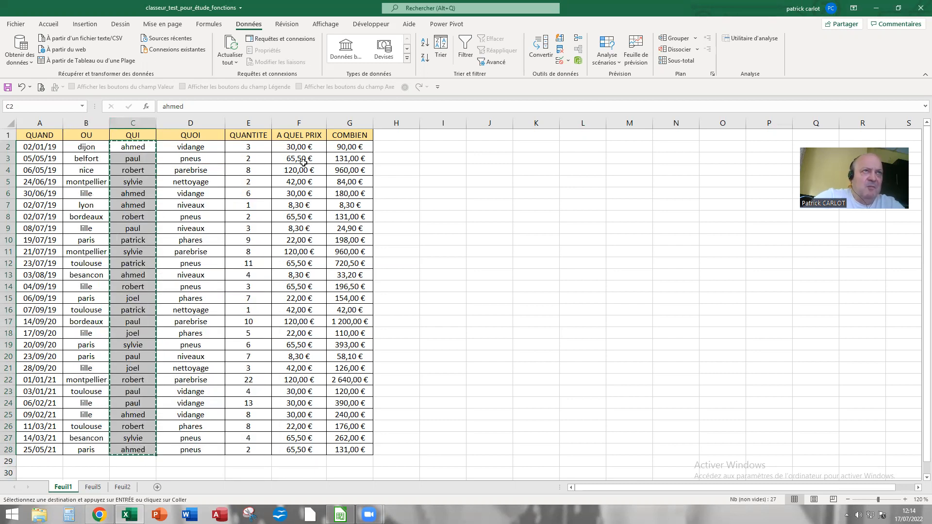
pyautogui.click(433, 147)
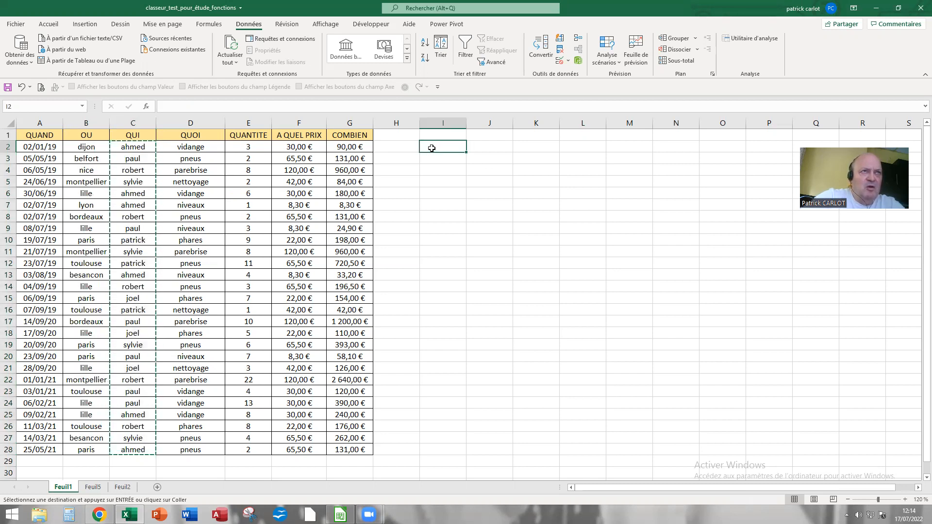
pyautogui.rightClick(434, 153)
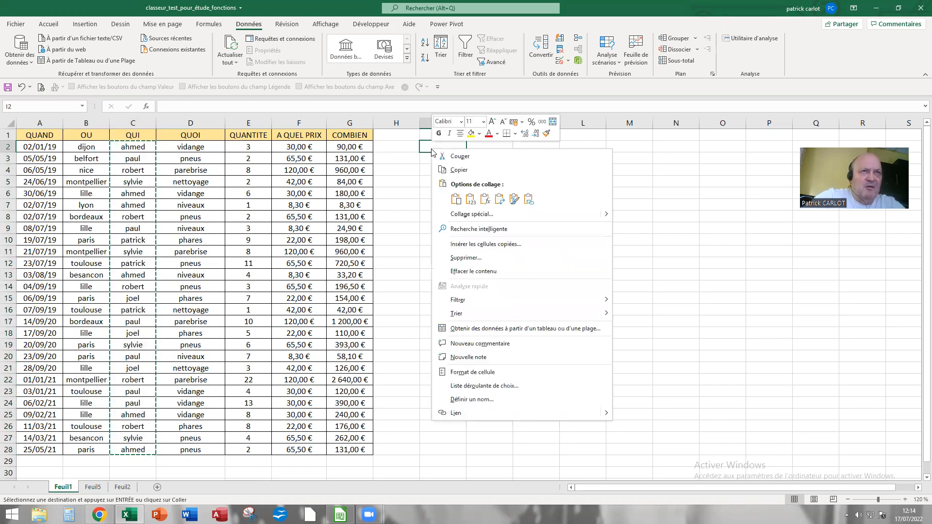
pyautogui.click(457, 199)
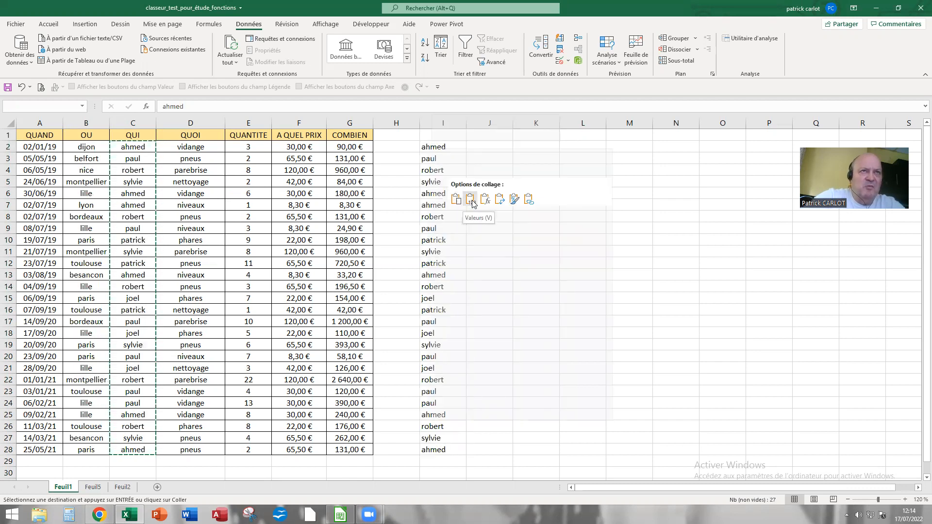
pyautogui.click(470, 199)
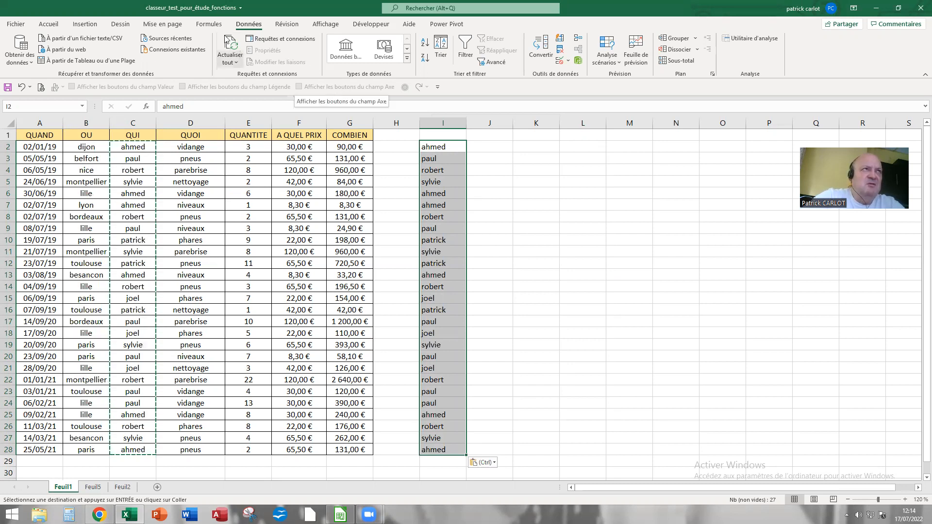
# Remove the duplicates from the pasted QUI list in column I, treating the data as having no headers
pyautogui.click(48, 24)
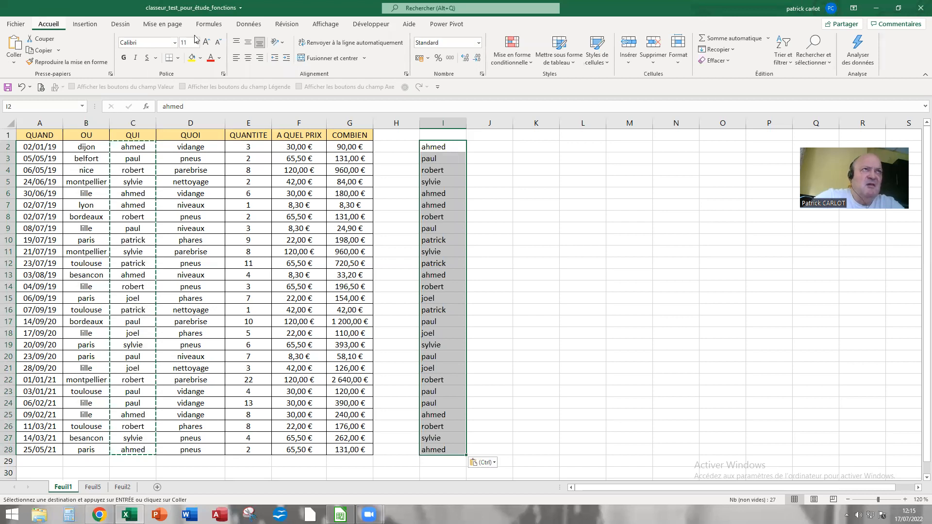
pyautogui.click(253, 25)
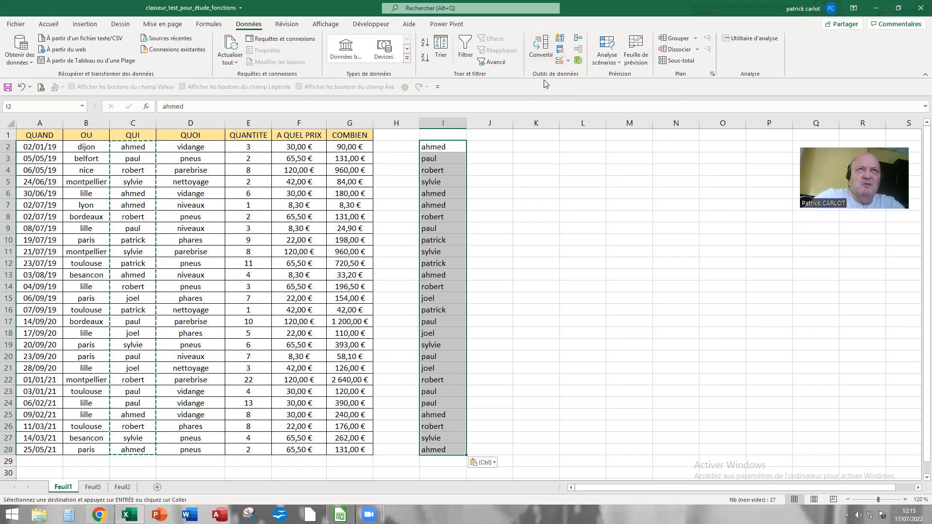
pyautogui.click(562, 52)
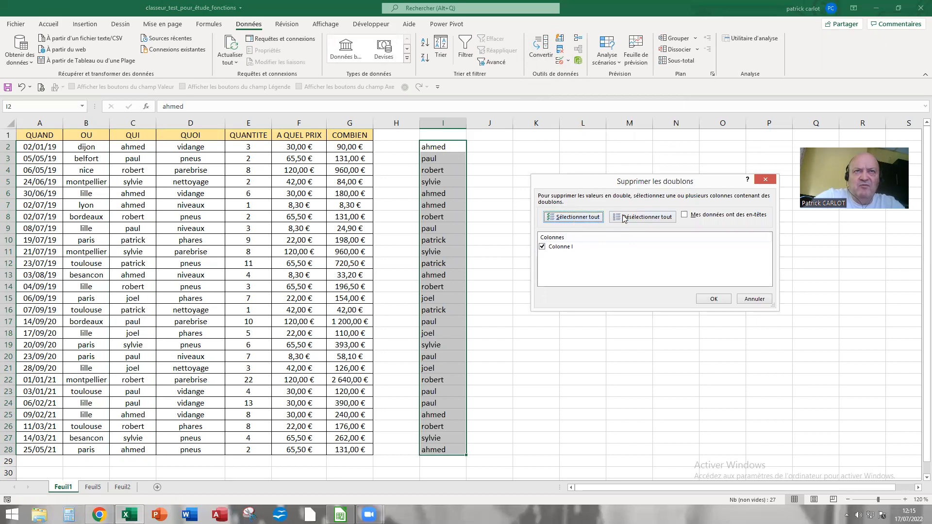
pyautogui.click(563, 248)
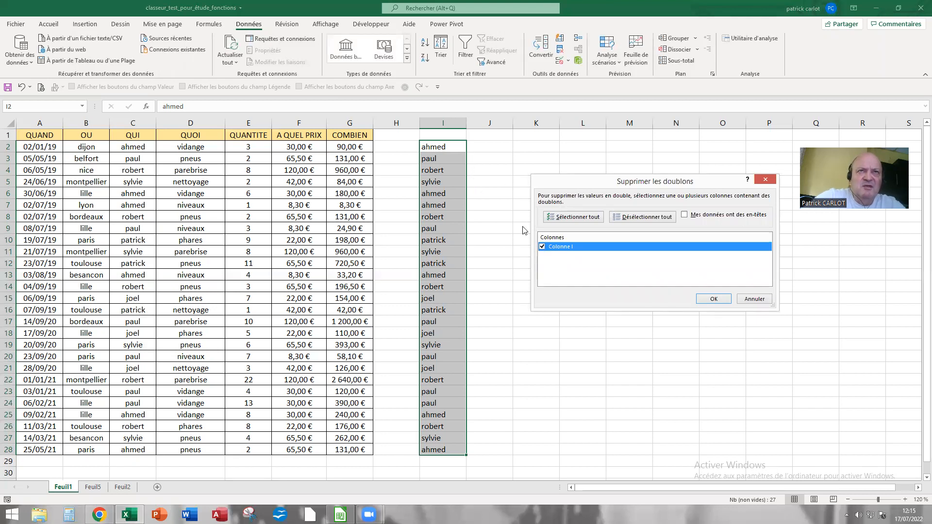
pyautogui.click(713, 300)
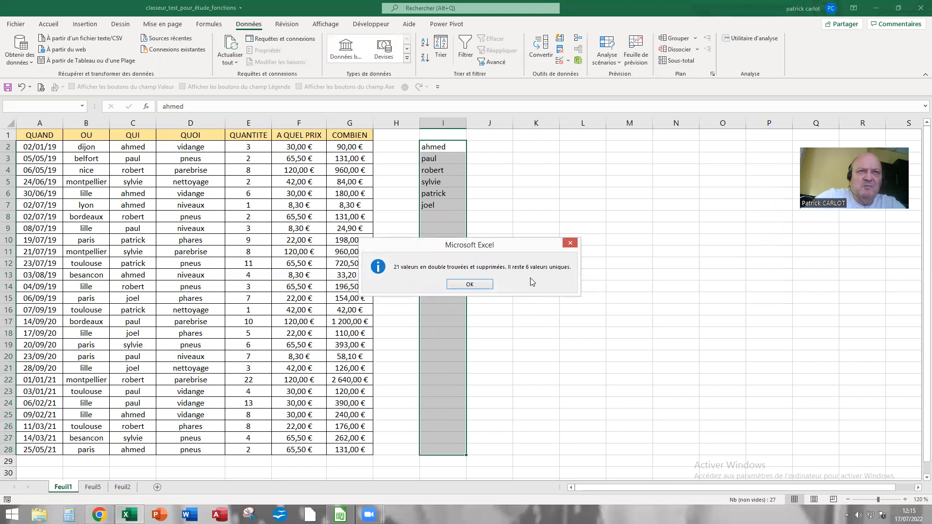
pyautogui.click(477, 289)
pyautogui.click(505, 275)
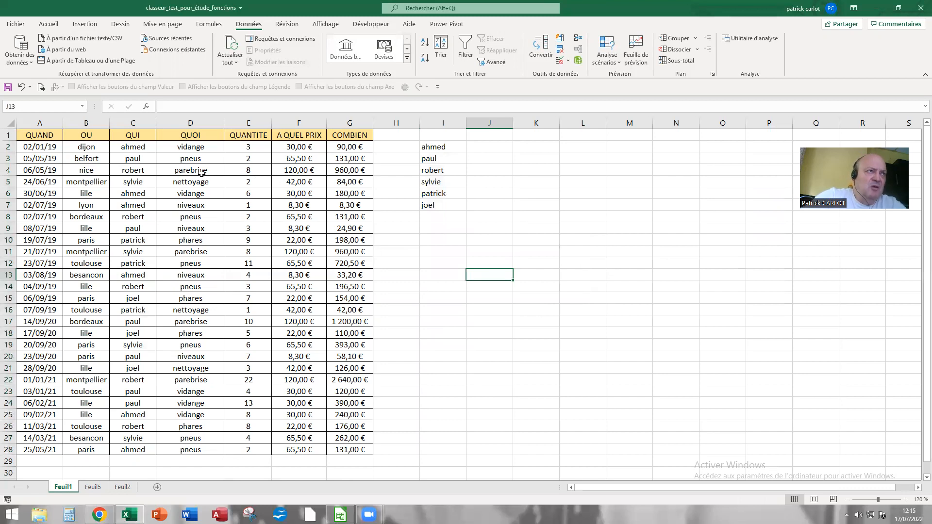
# Copy the OU entries in B2:B28 and paste them as values only, starting at cell J2
pyautogui.moveTo(92, 151); pyautogui.dragTo(73, 450)
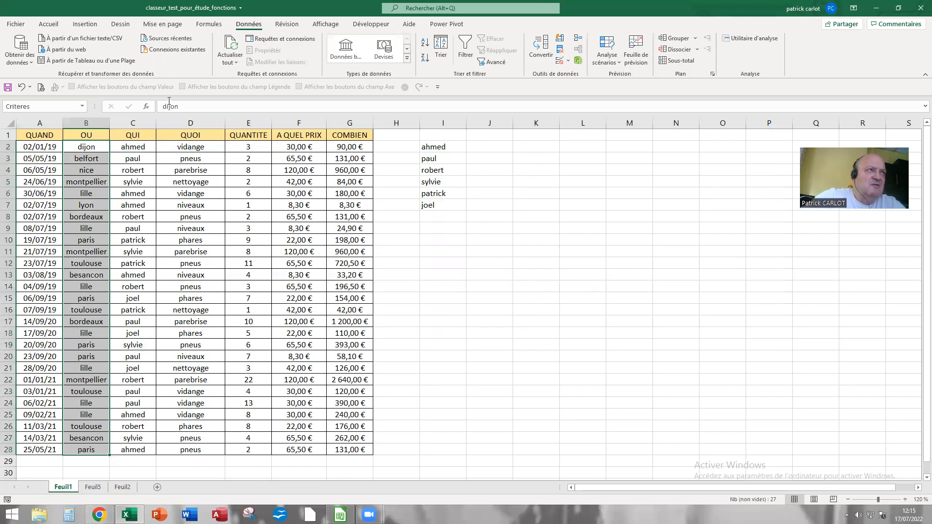
pyautogui.rightClick(88, 193)
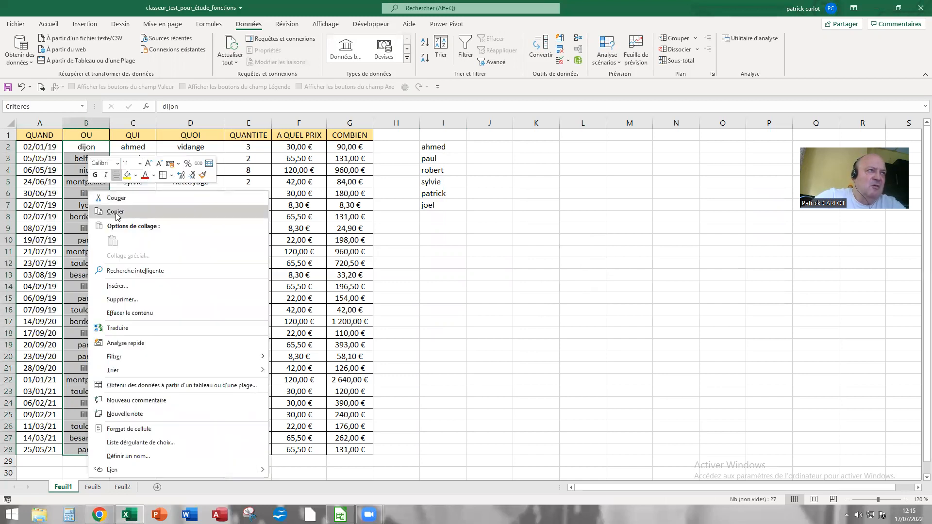
pyautogui.click(115, 211)
pyautogui.click(501, 151)
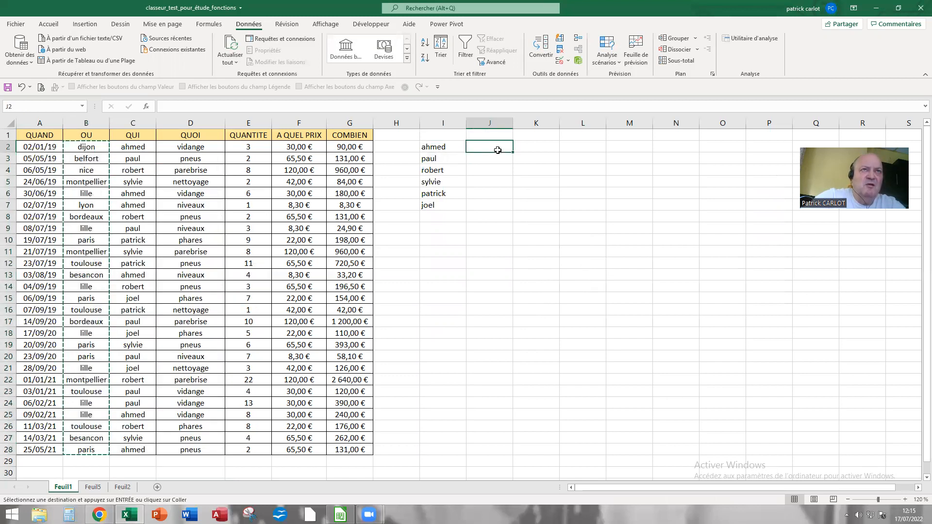
pyautogui.rightClick(503, 153)
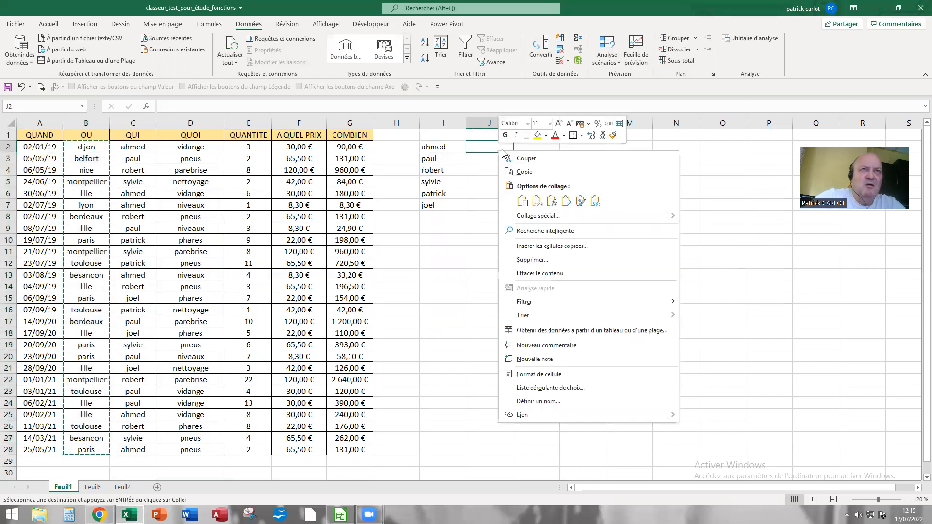
pyautogui.click(537, 201)
# Remove the duplicates from the pasted OU list in column J, continuing with the current selection only
pyautogui.click(561, 49)
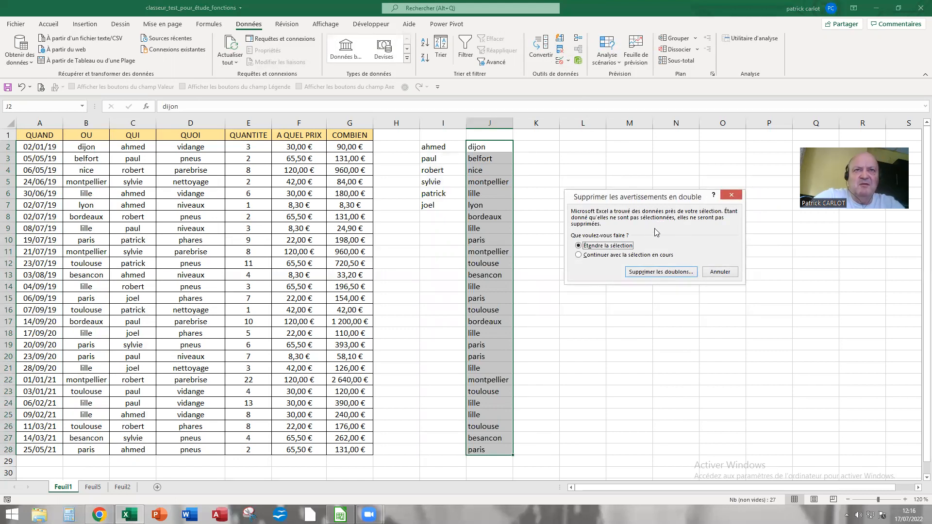
pyautogui.click(579, 255)
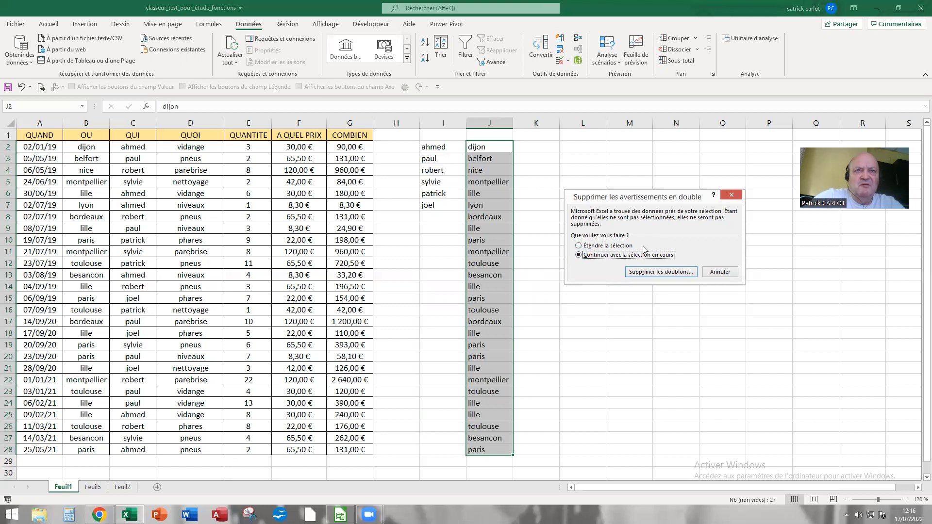
pyautogui.click(662, 272)
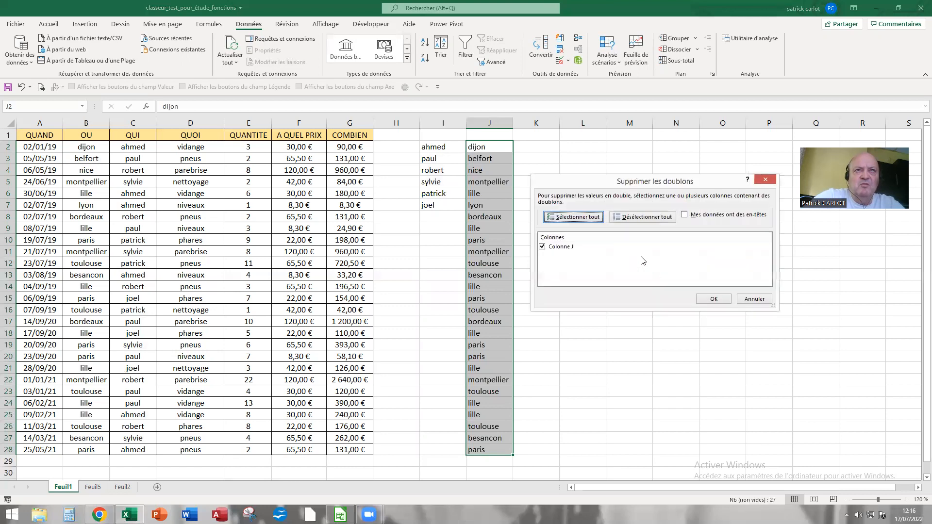
pyautogui.click(561, 250)
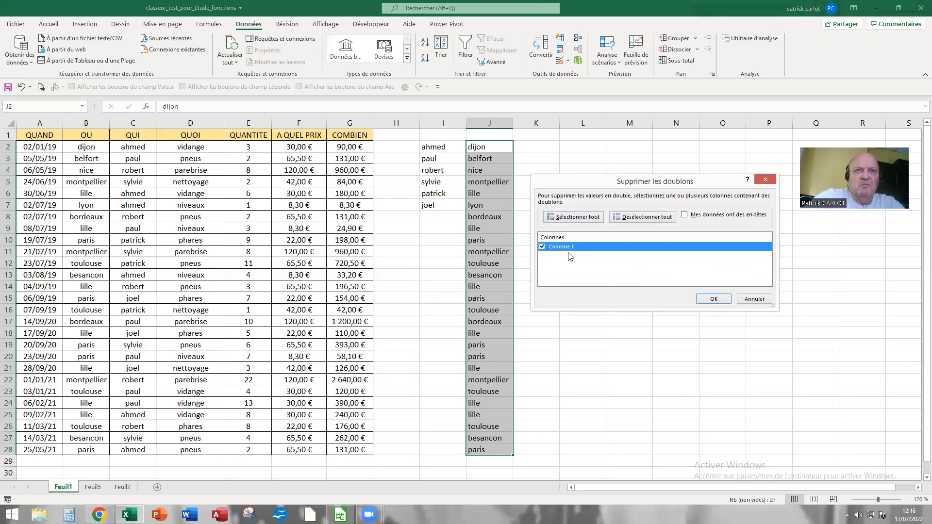
pyautogui.click(714, 299)
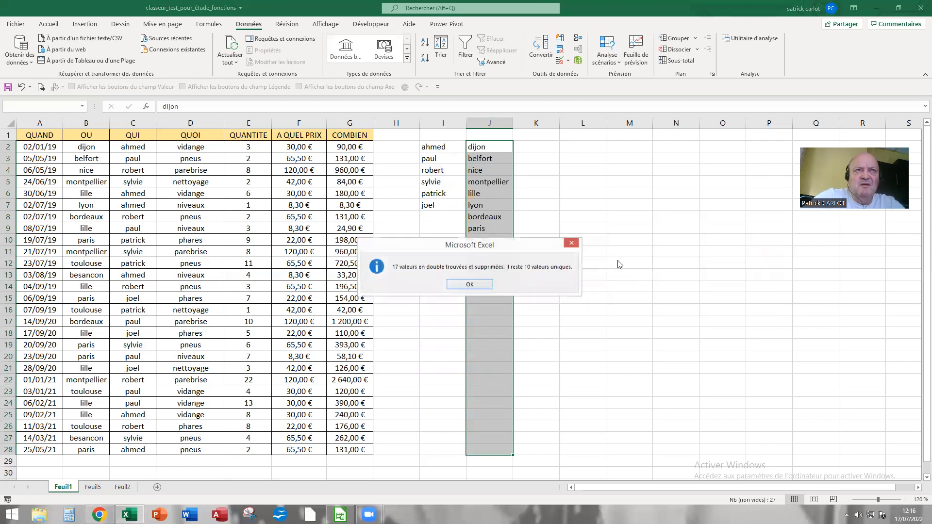
pyautogui.click(480, 287)
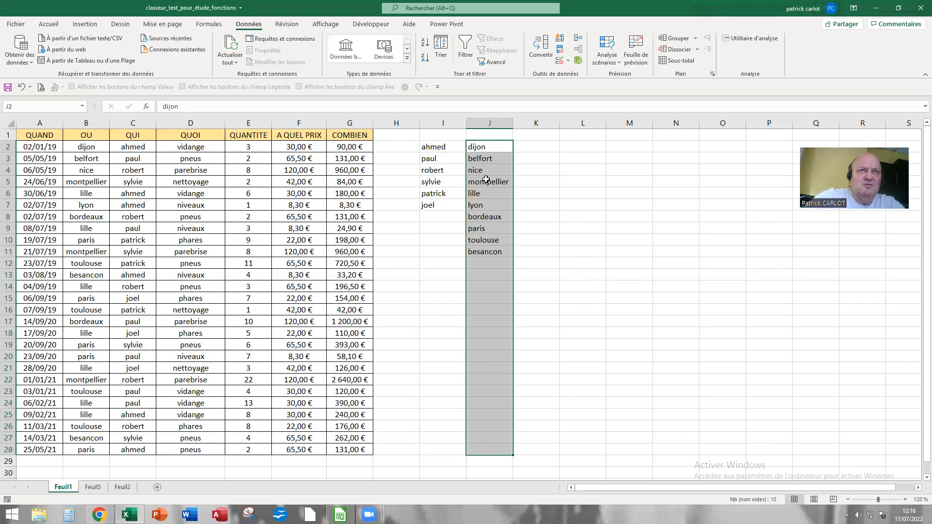
pyautogui.click(551, 228)
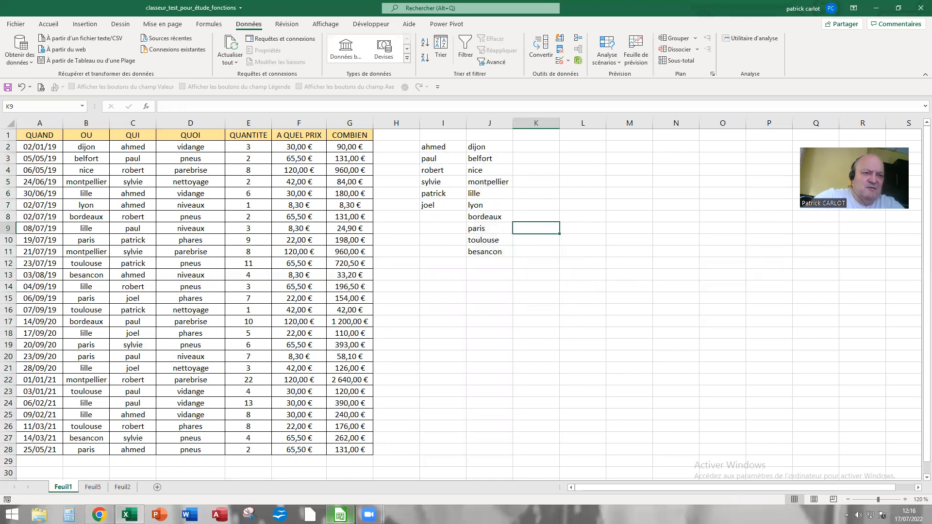
# Switch to classeur_test_pour_étude_fonctions.ods in LibreOffice Calc and copy the QUI entries in C2:C28
pyautogui.click(340, 515)
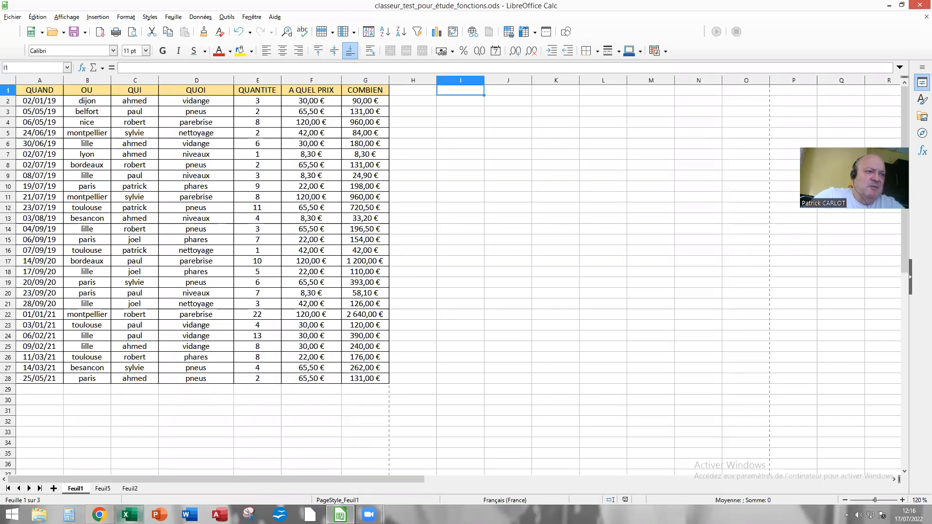
pyautogui.click(128, 515)
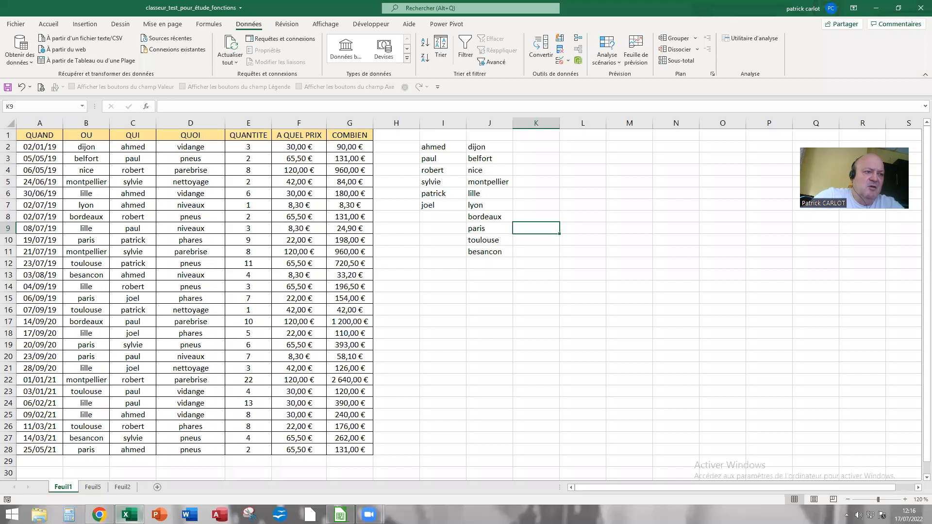
pyautogui.click(340, 514)
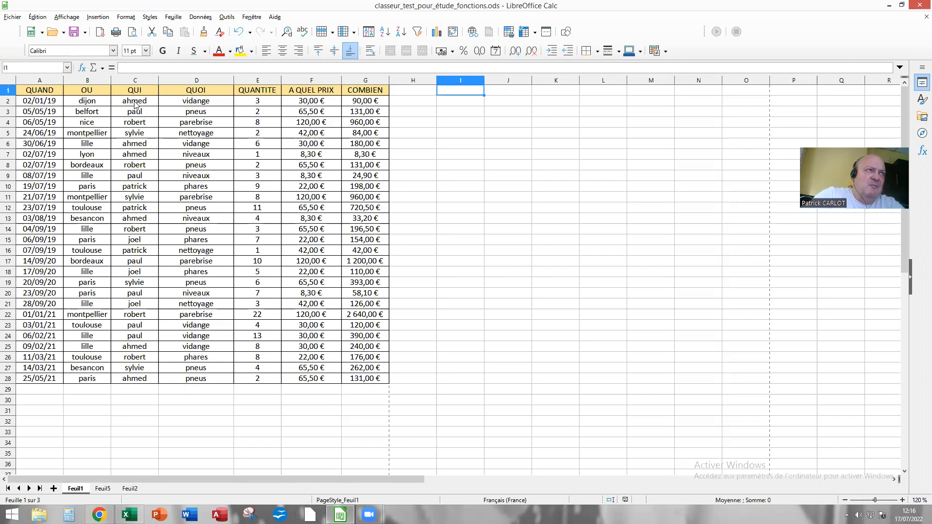
pyautogui.moveTo(136, 104); pyautogui.dragTo(136, 380)
pyautogui.hotkey('ctrl', 'c')
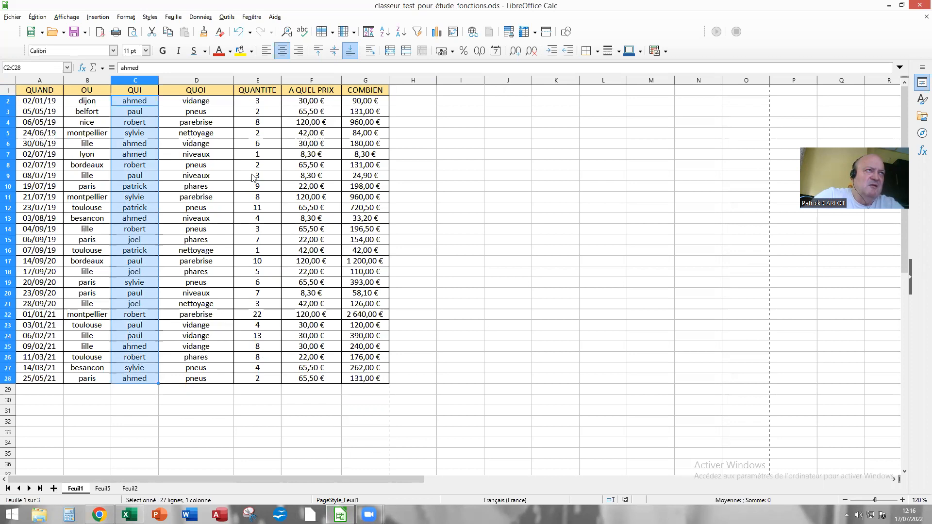
pyautogui.rightClick(137, 130)
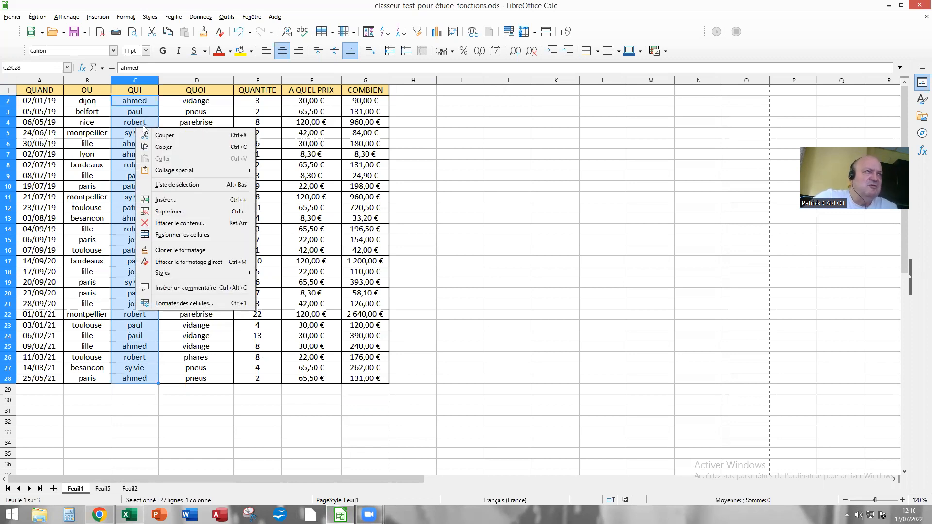
pyautogui.click(175, 147)
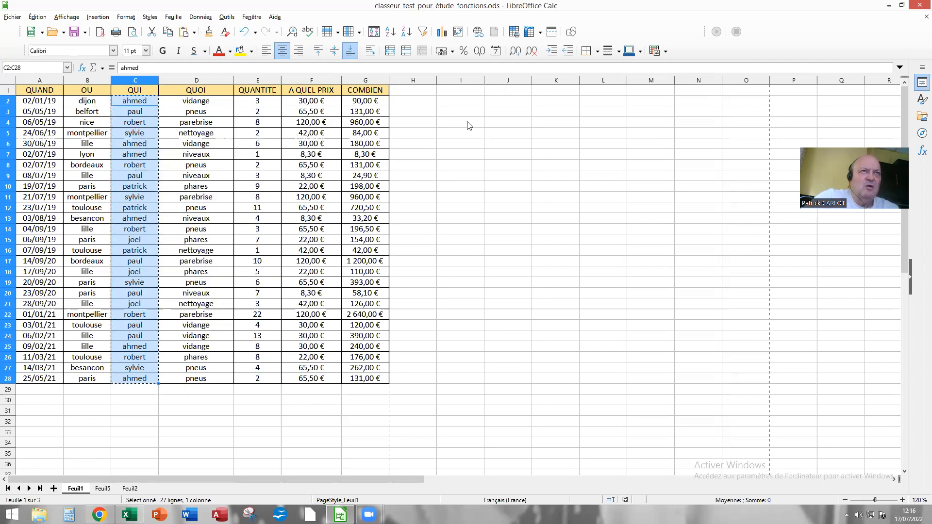
# Paste the copied QUI entries as text only, starting at cell I2
pyautogui.rightClick(452, 102)
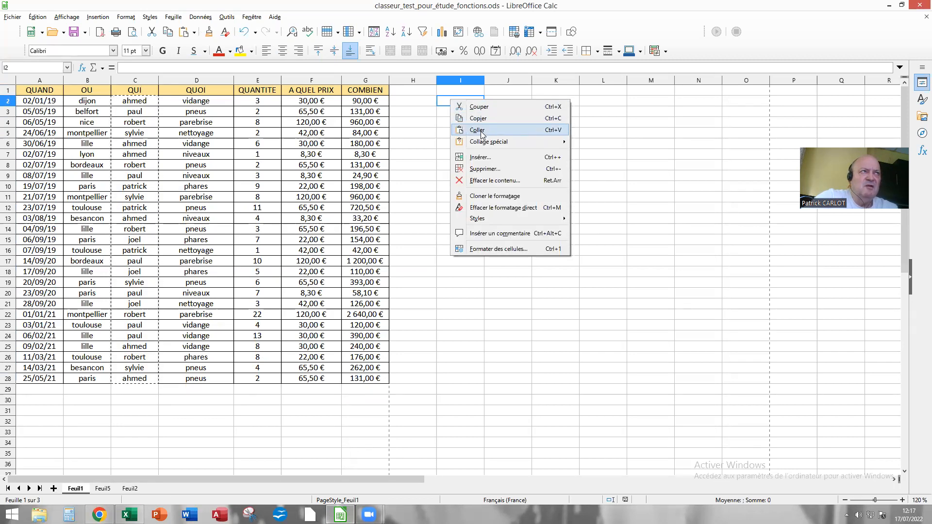
pyautogui.moveTo(482, 143)
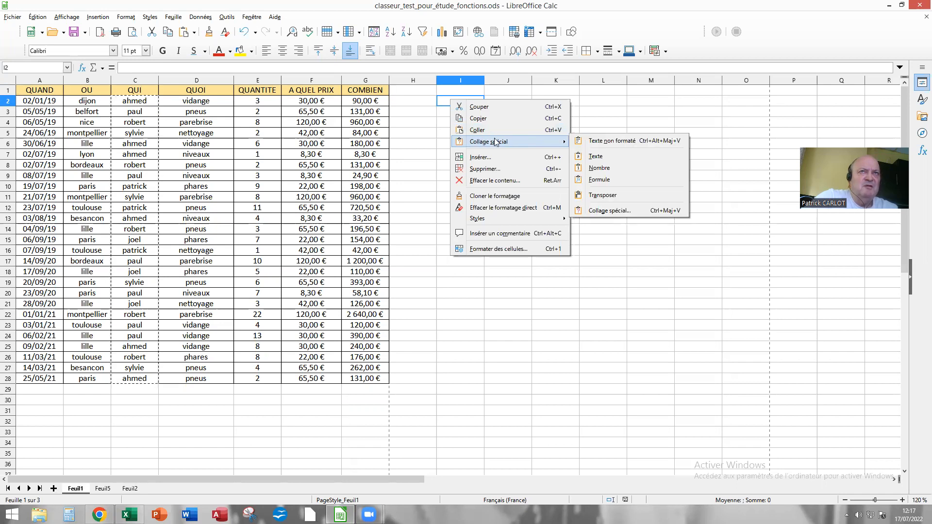
pyautogui.click(596, 157)
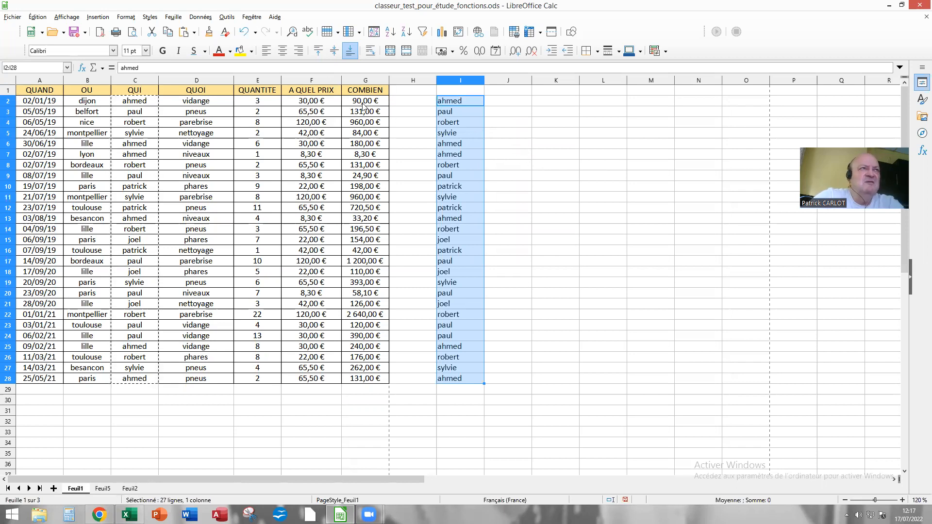
pyautogui.click(197, 19)
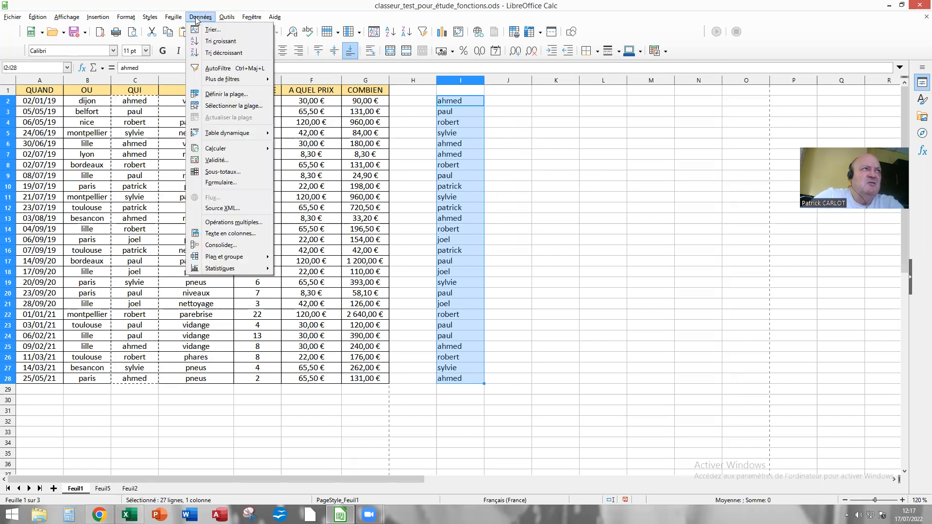
pyautogui.moveTo(224, 80)
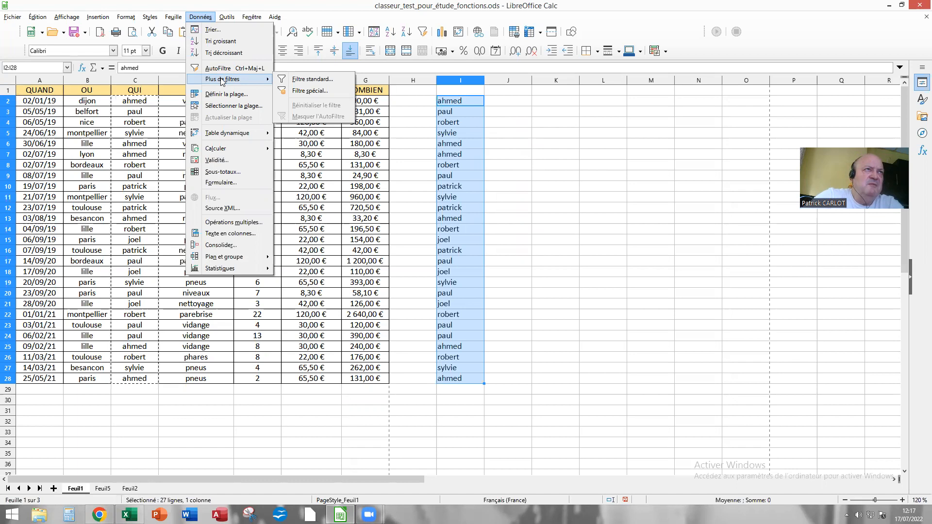
pyautogui.click(317, 93)
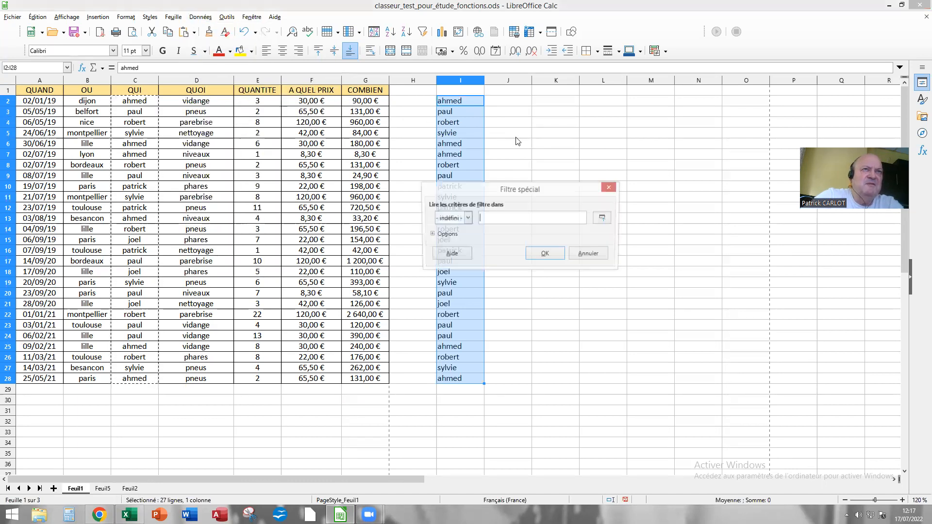
pyautogui.moveTo(519, 190); pyautogui.dragTo(601, 141)
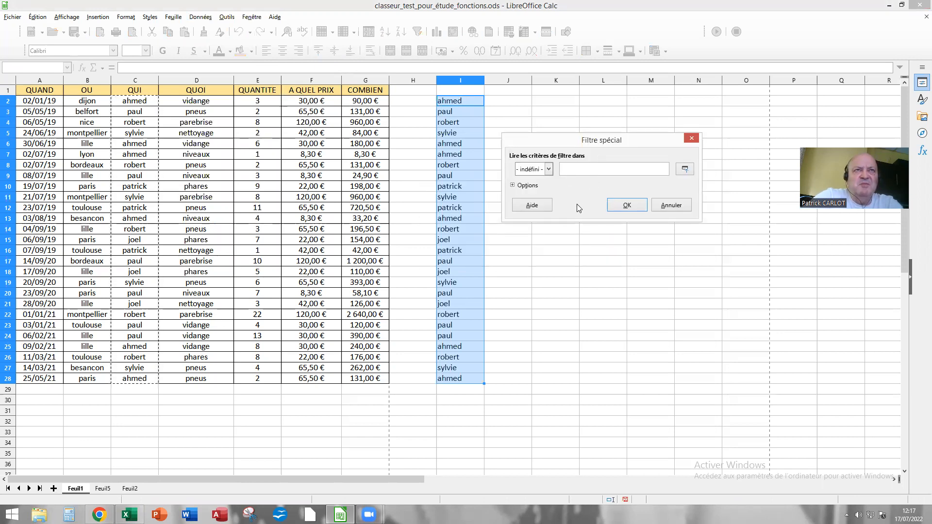
pyautogui.click(549, 169)
pyautogui.click(549, 169)
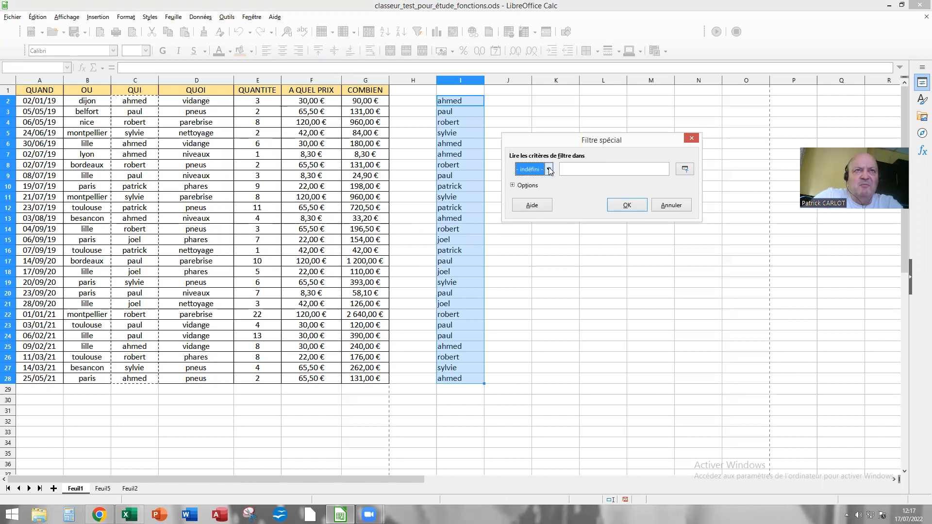
pyautogui.click(569, 169)
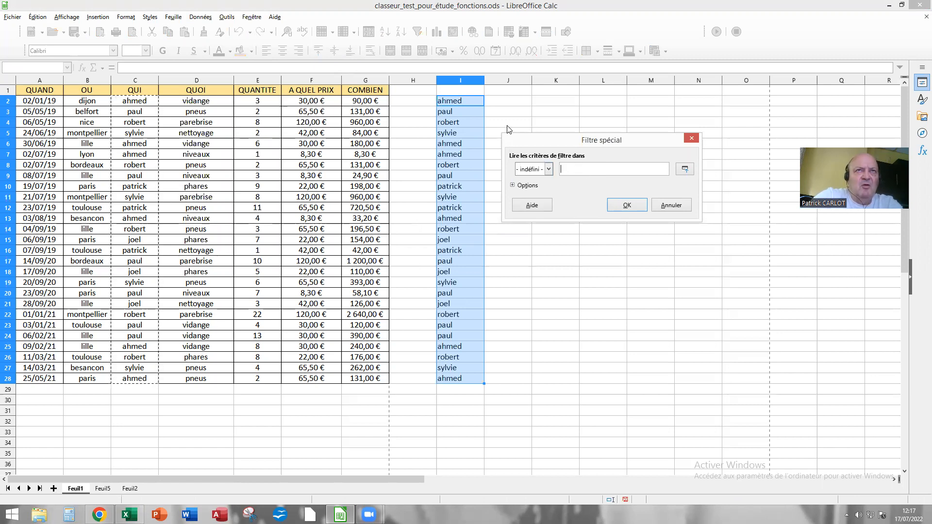
pyautogui.moveTo(447, 100); pyautogui.dragTo(453, 380)
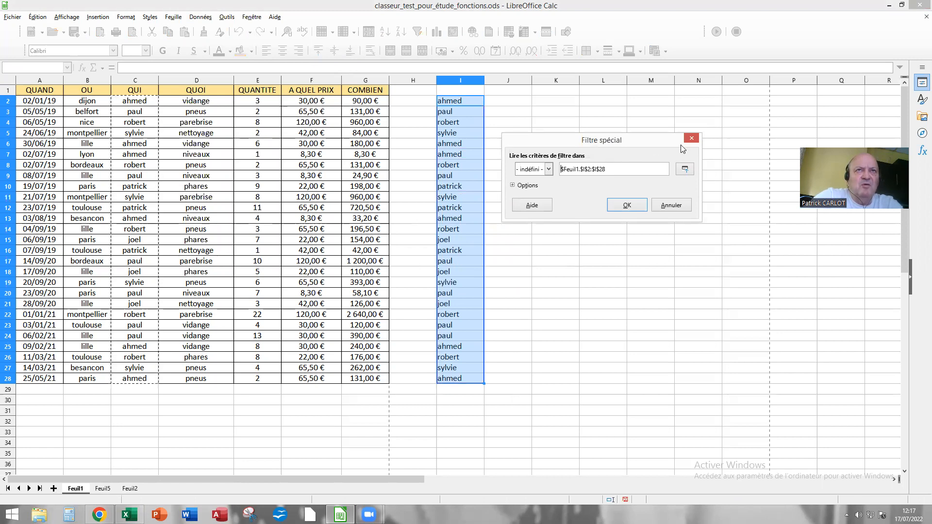
pyautogui.click(692, 138)
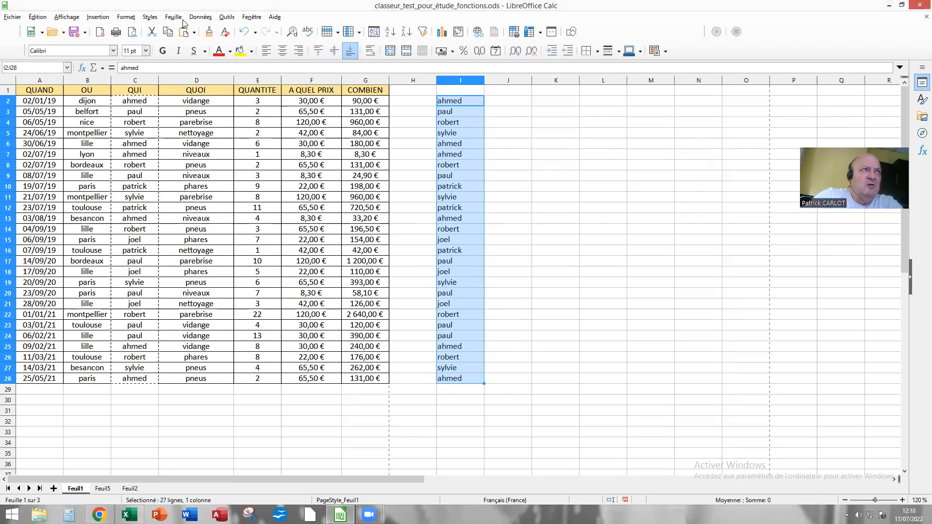
# Try a special filter in place on the pasted QUI list, with criteria range I2:I28 and Sans doublons, and undo it
pyautogui.click(200, 16)
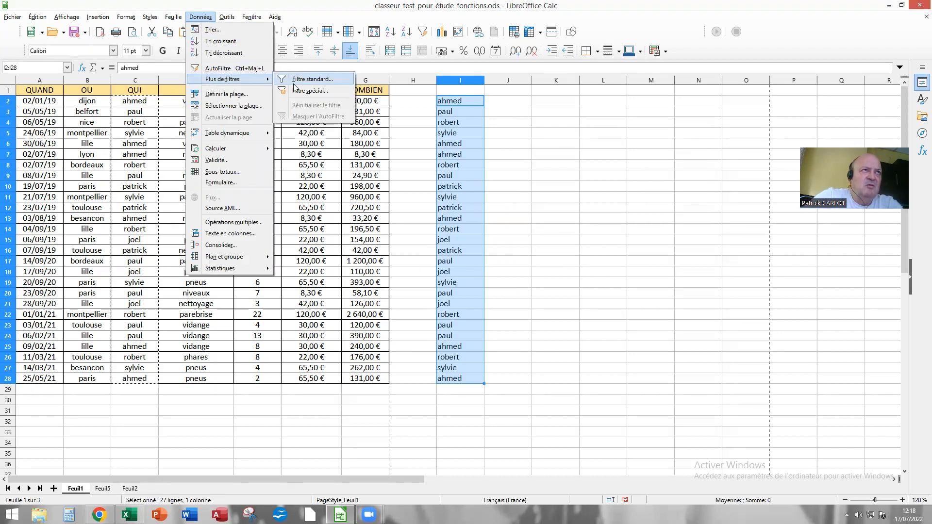
pyautogui.click(305, 91)
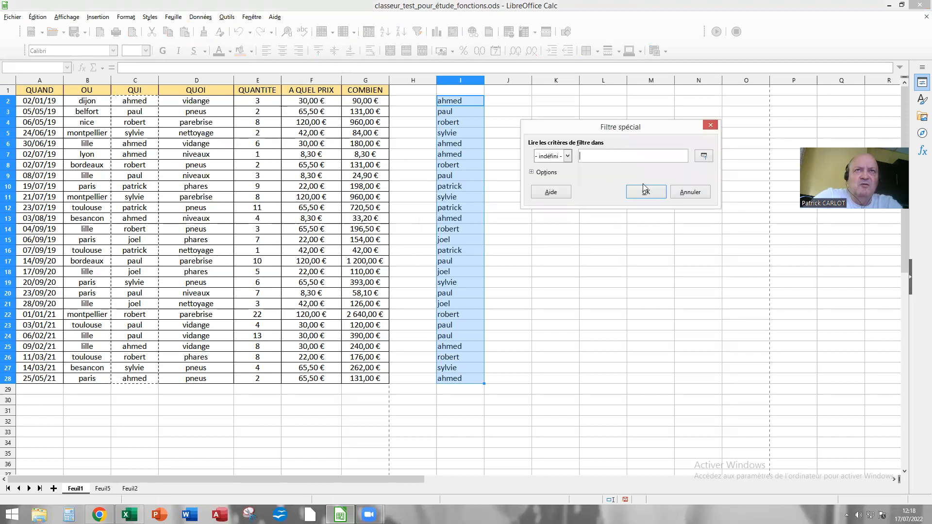
pyautogui.click(703, 156)
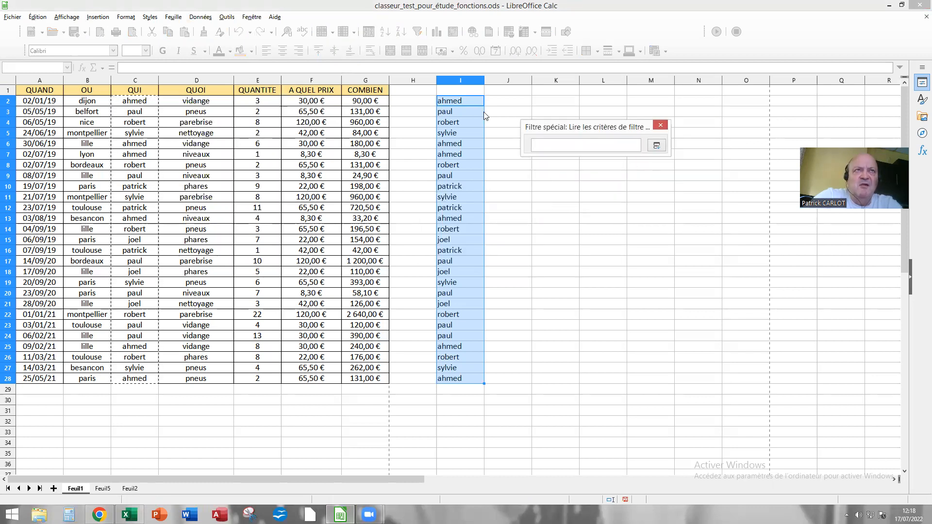
pyautogui.moveTo(459, 99); pyautogui.dragTo(449, 381)
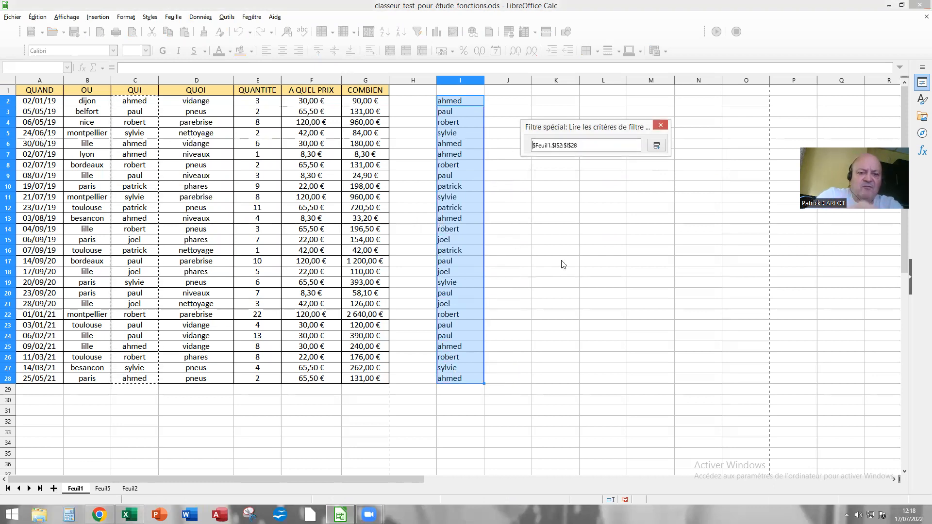
pyautogui.press('Return')
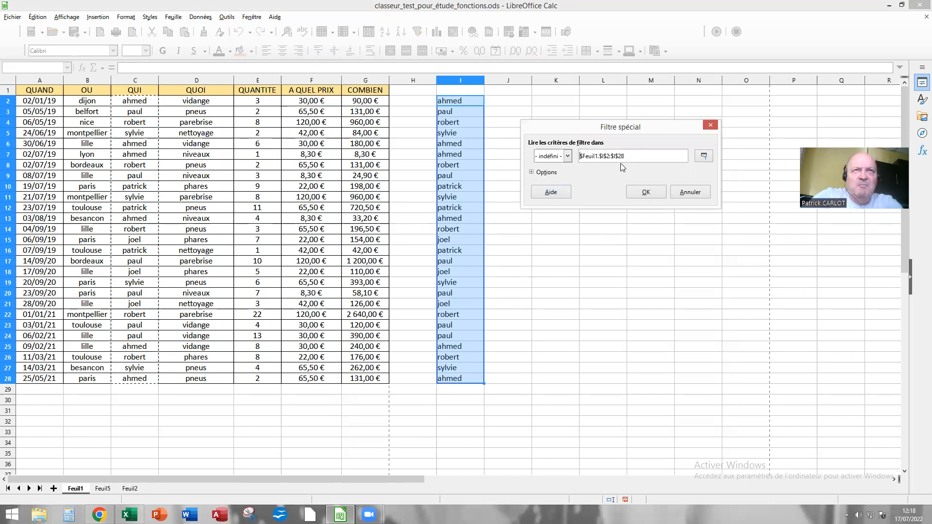
pyautogui.click(533, 172)
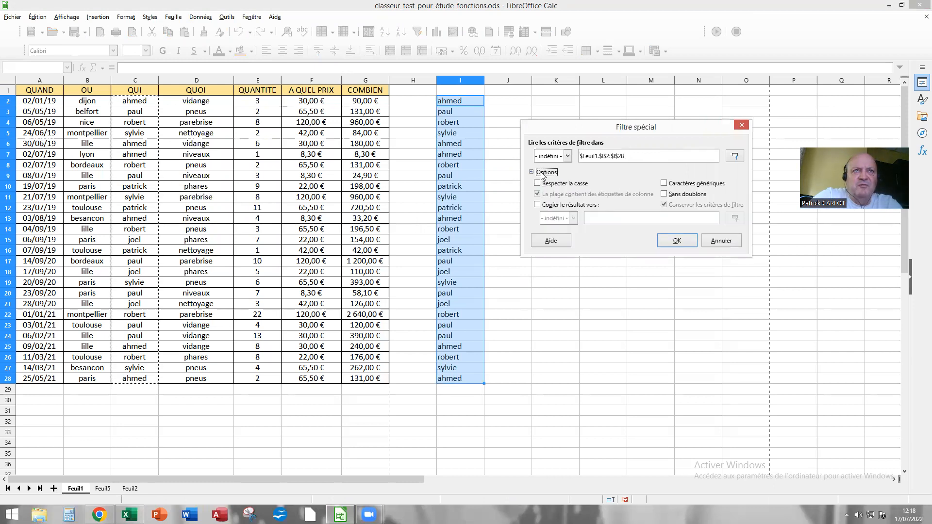
pyautogui.click(664, 195)
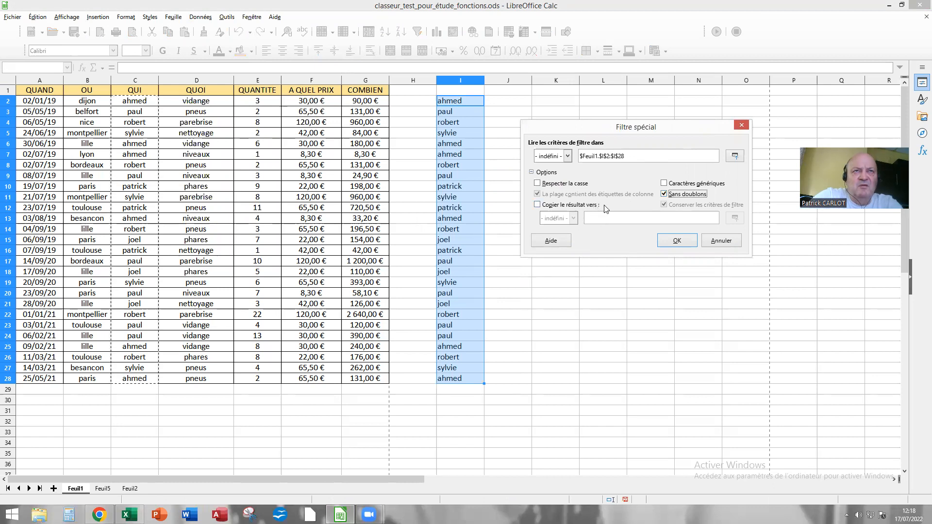
pyautogui.moveTo(641, 115); pyautogui.dragTo(671, 101)
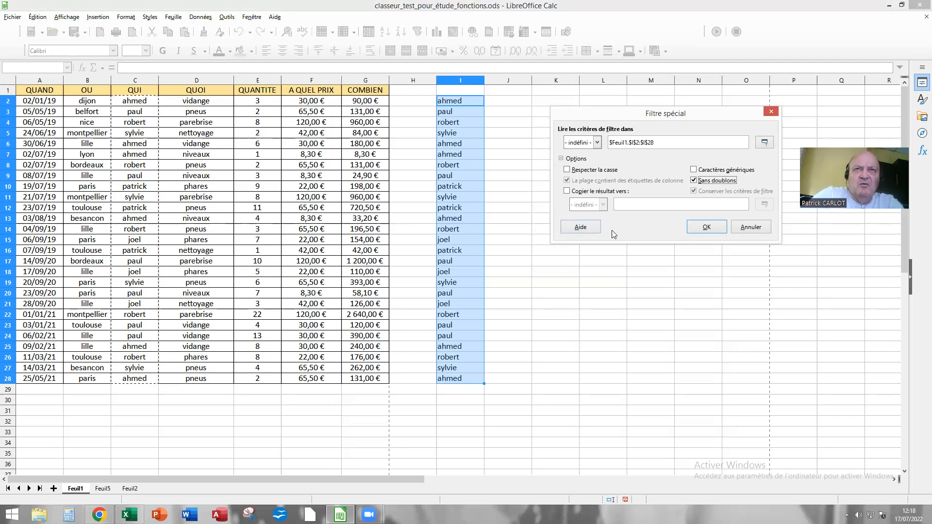
pyautogui.click(698, 228)
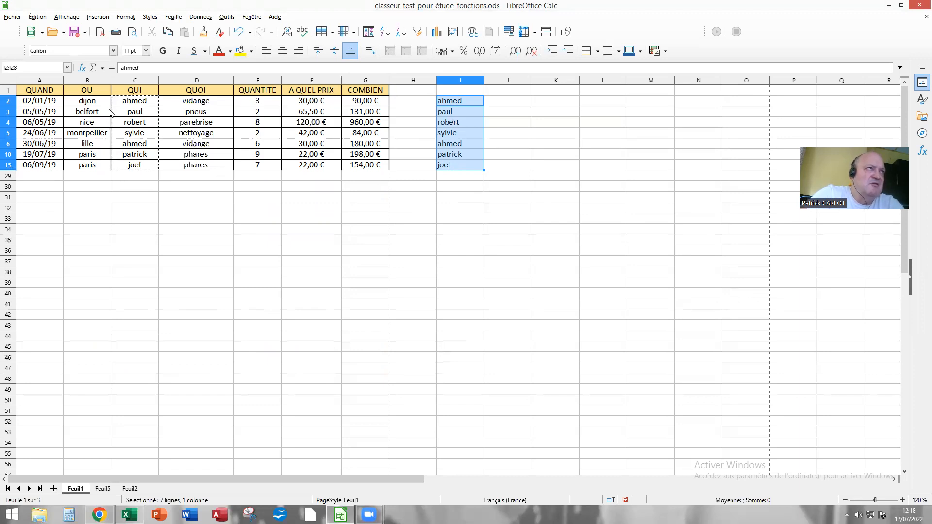
pyautogui.click(243, 31)
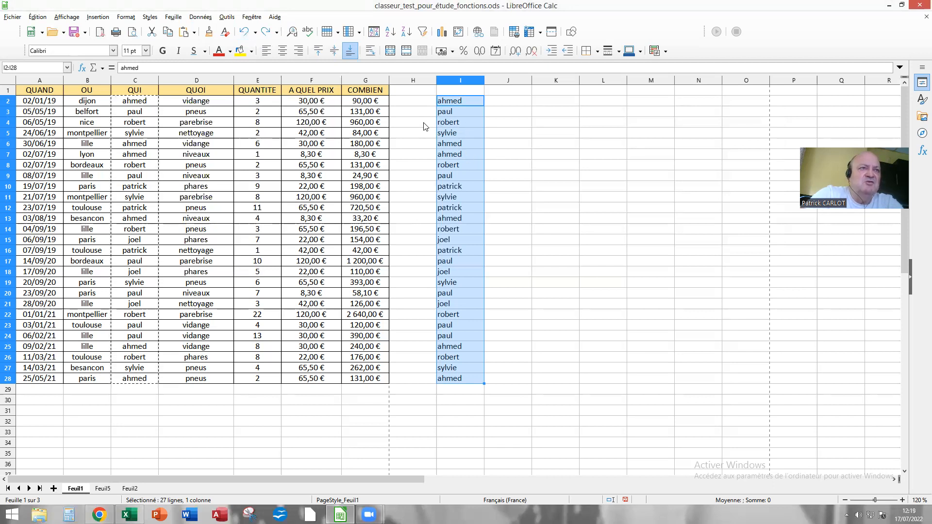
# Apply a special filter to the column I list with criteria range I2:I28 and Sans doublons, copying the result to J2
pyautogui.click(199, 17)
pyautogui.moveTo(232, 81)
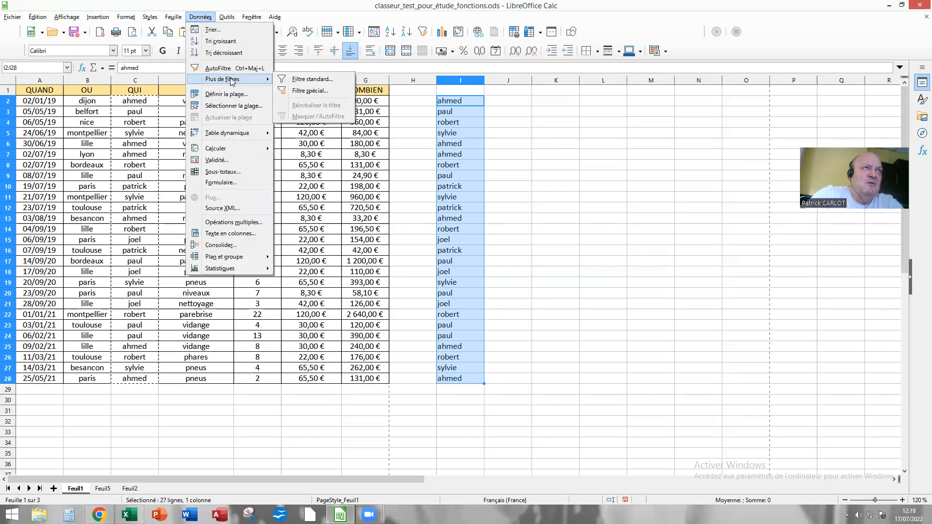
pyautogui.click(310, 91)
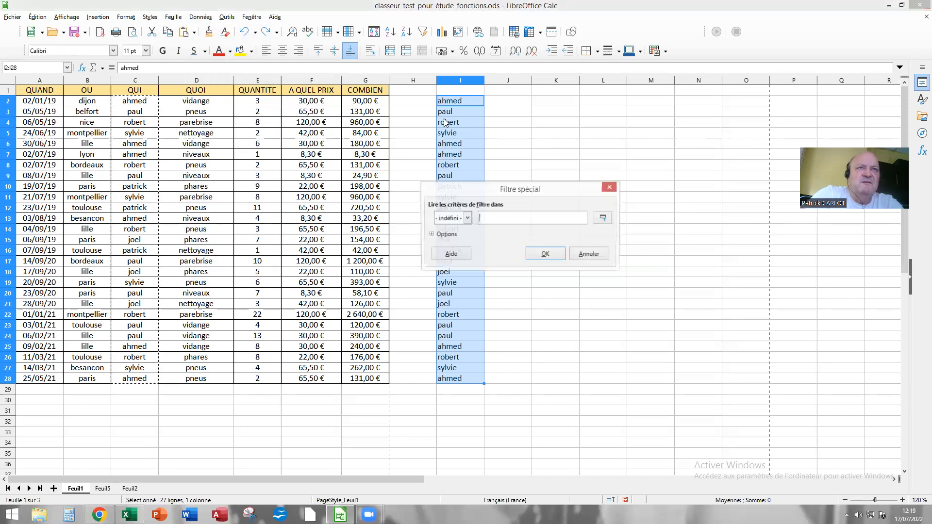
pyautogui.moveTo(460, 103); pyautogui.dragTo(457, 381)
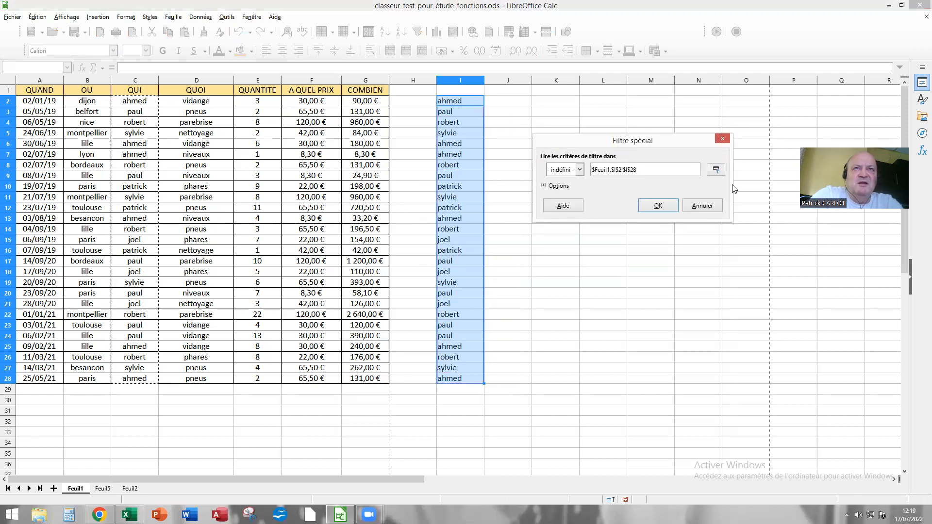
pyautogui.click(554, 187)
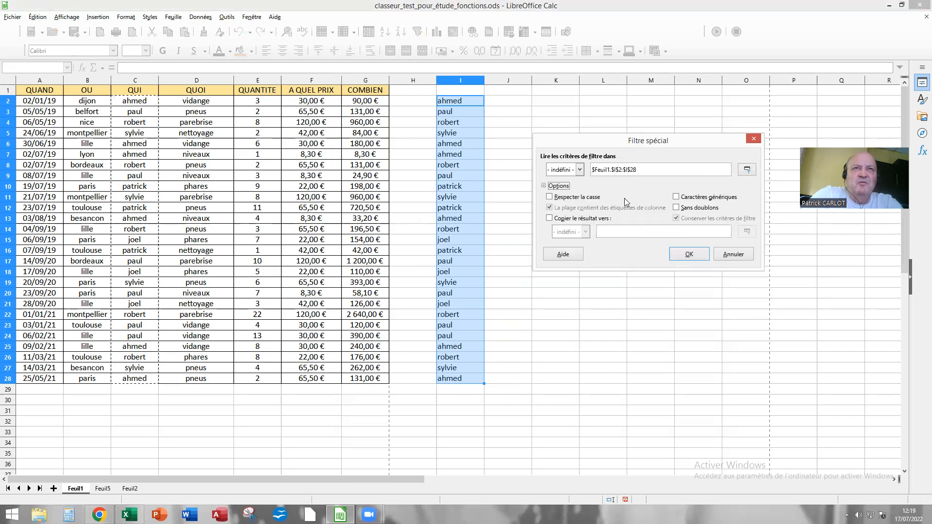
pyautogui.click(677, 208)
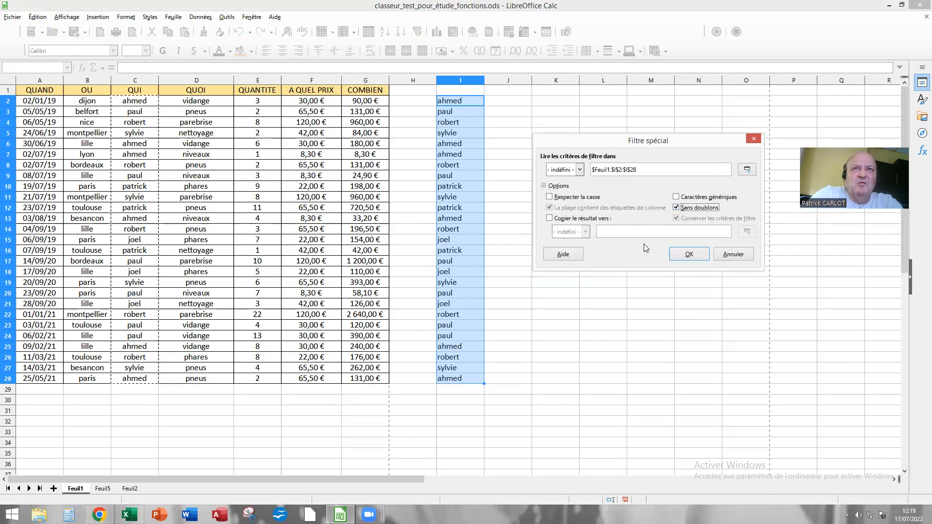
pyautogui.click(549, 218)
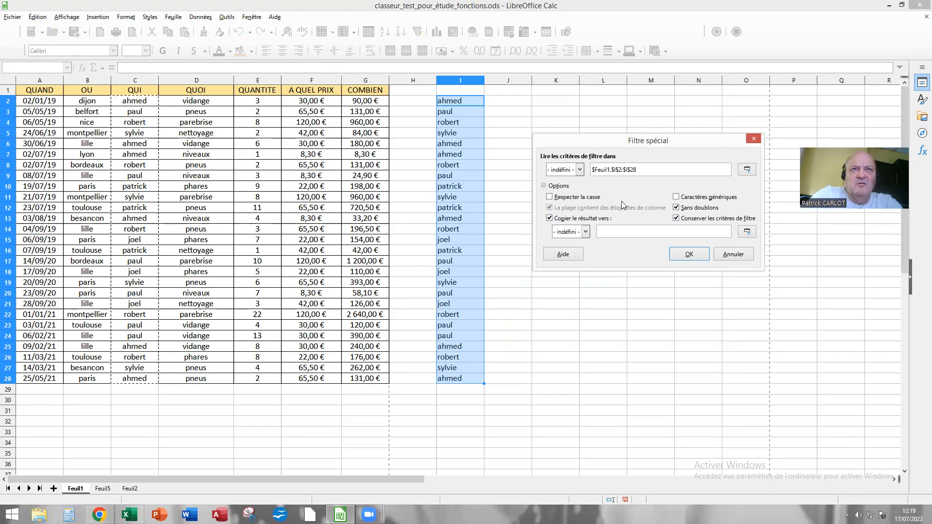
pyautogui.click(497, 104)
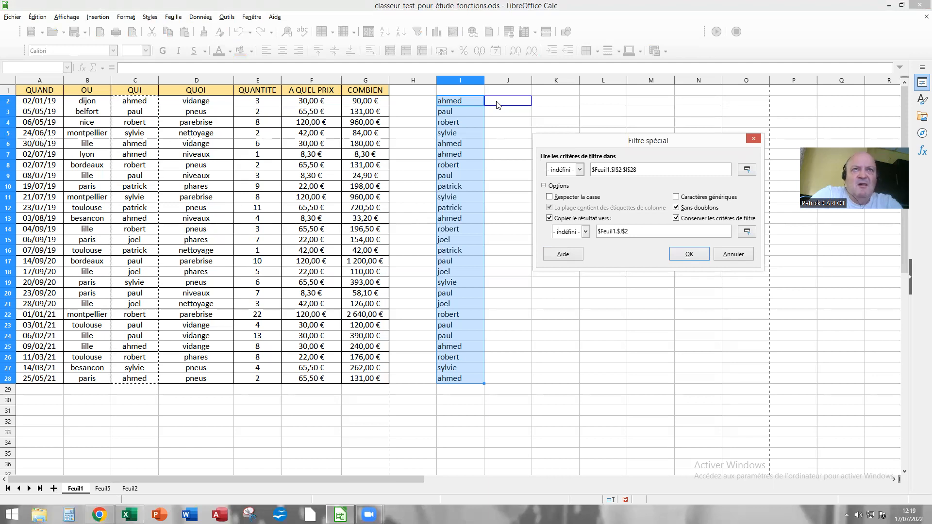
pyautogui.click(688, 255)
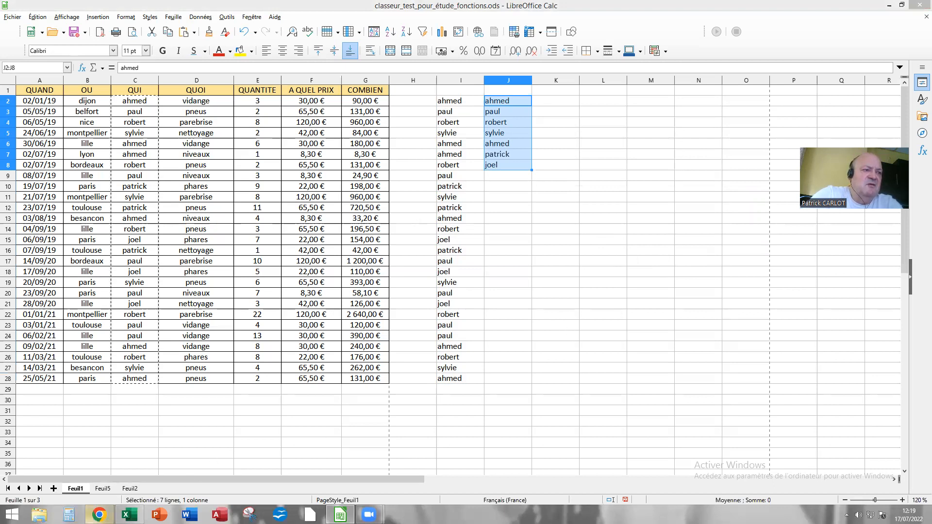
# Switch to Excel to compare its duplicate-free QUI list with the filtered result, and return to LibreOffice Calc
pyautogui.click(129, 514)
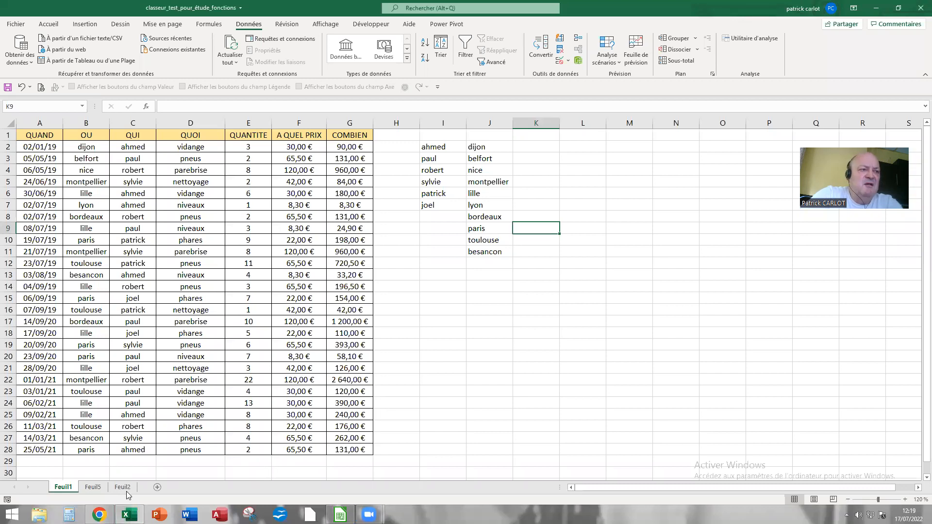
pyautogui.click(340, 514)
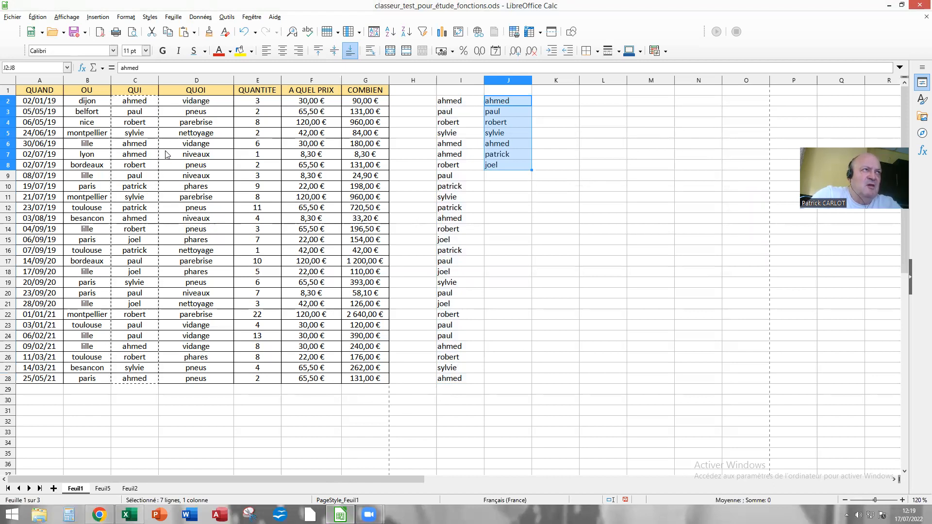
# Copy the OU entries B2:B28 and paste them as text only, starting at cell K2
pyautogui.moveTo(97, 105); pyautogui.dragTo(98, 382)
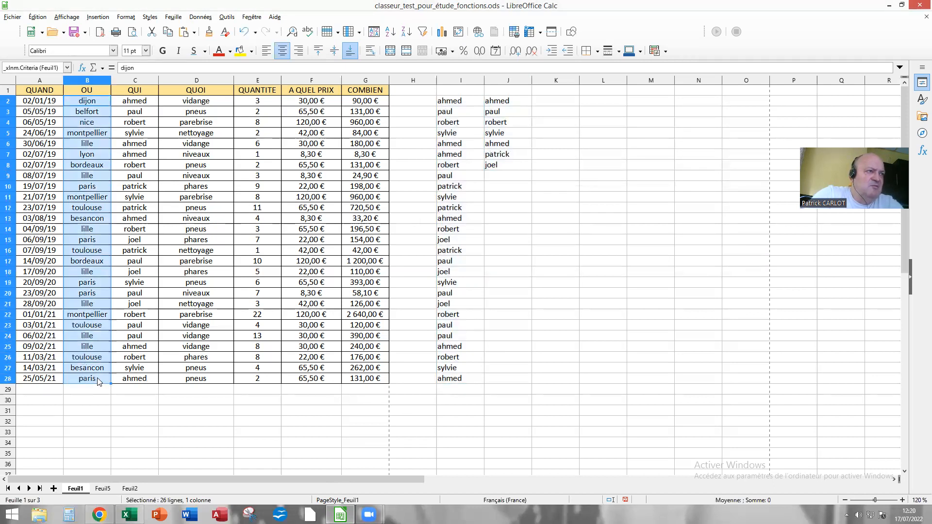
pyautogui.rightClick(80, 167)
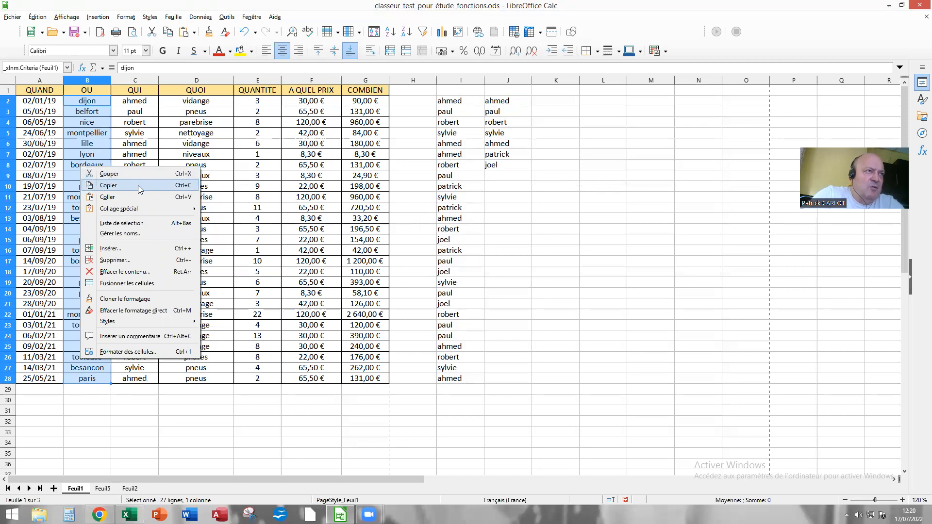
pyautogui.click(108, 186)
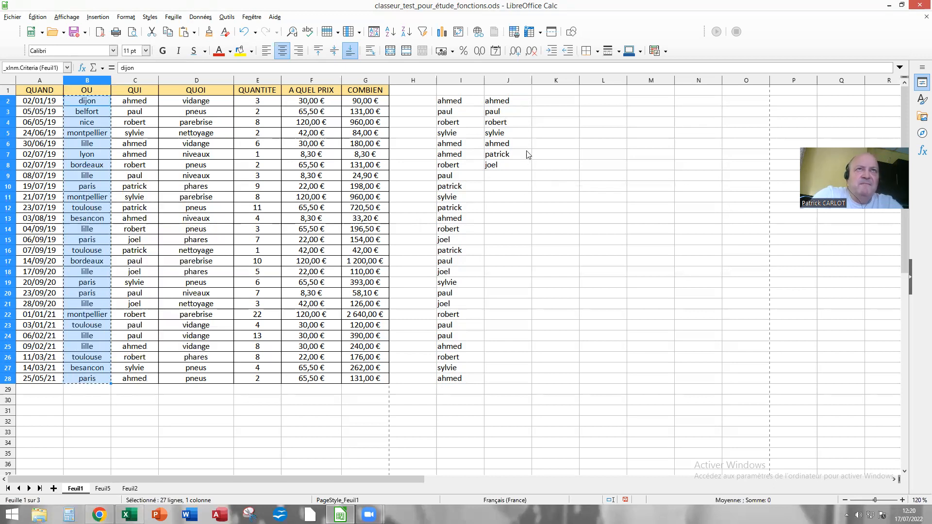
pyautogui.click(545, 104)
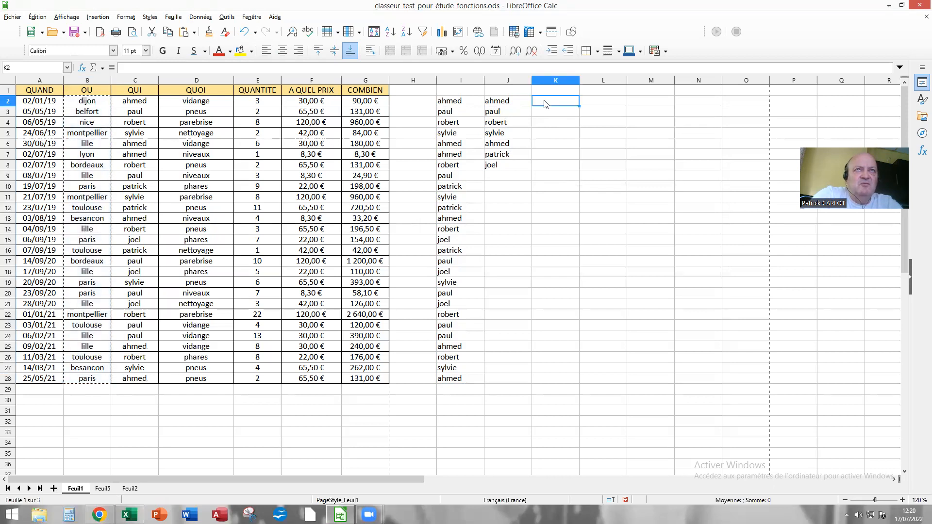
pyautogui.rightClick(545, 104)
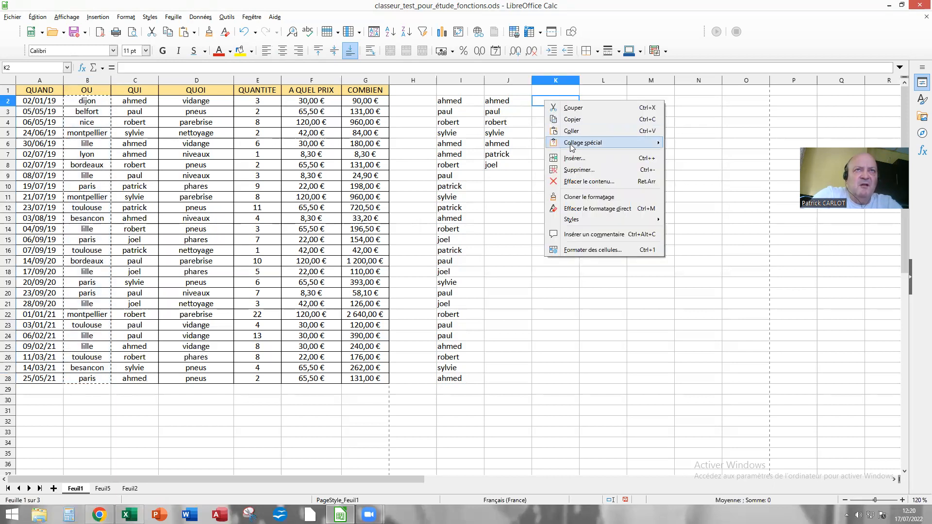
pyautogui.moveTo(607, 143)
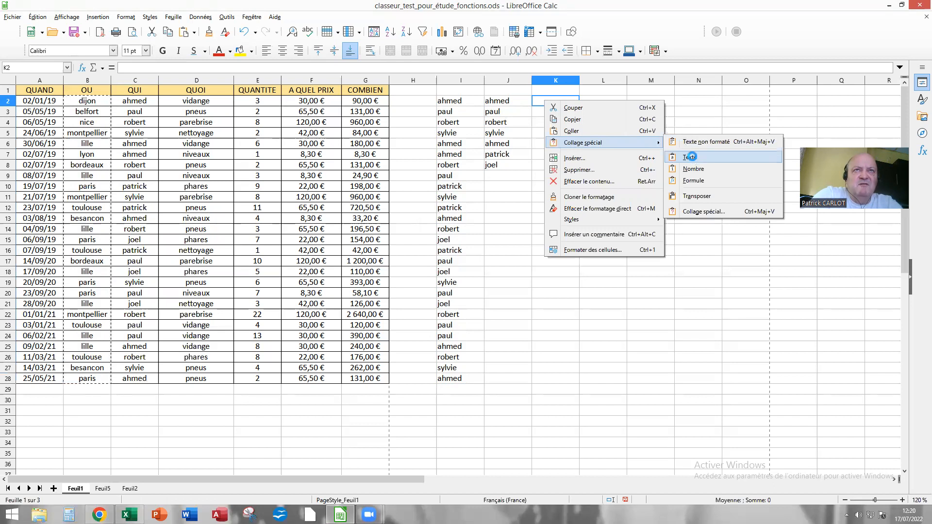
pyautogui.click(694, 158)
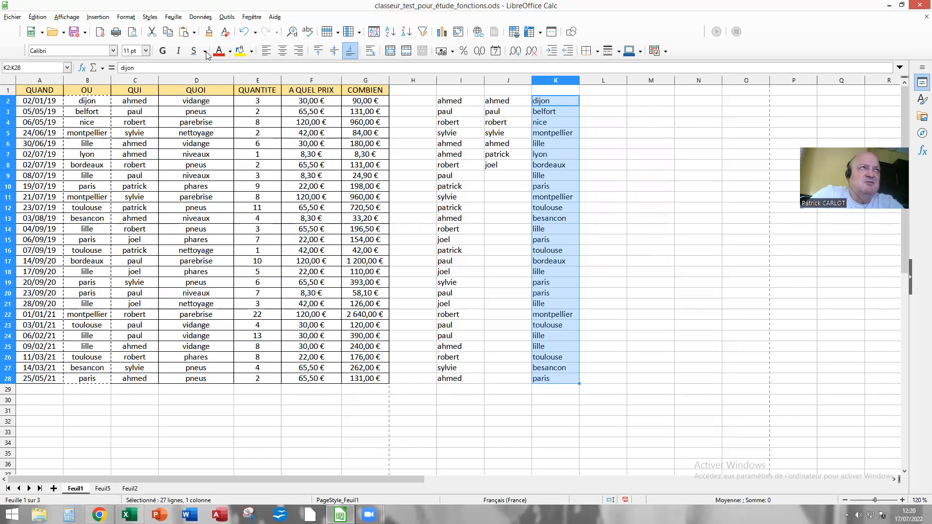
# Apply a special filter to the column K list with criteria range K2:K28 and Sans doublons, copying the result to L2
pyautogui.click(201, 17)
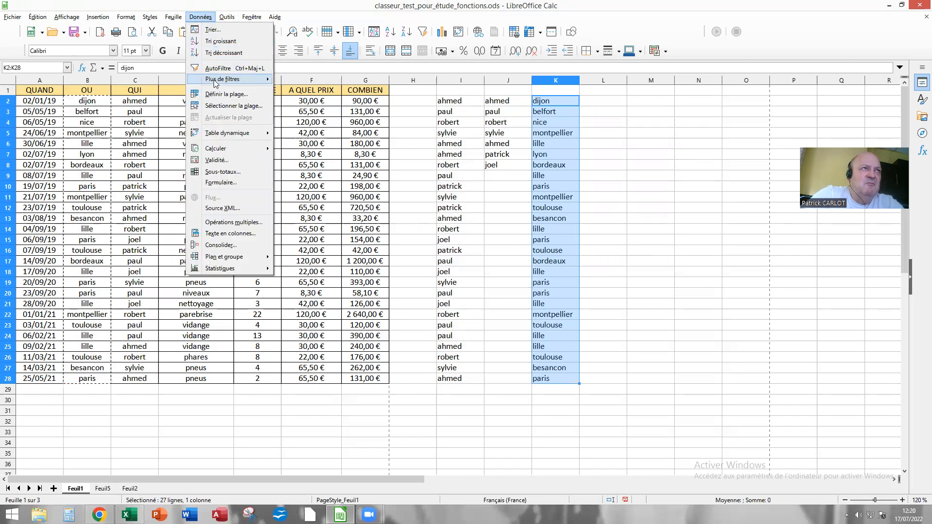
pyautogui.moveTo(267, 80)
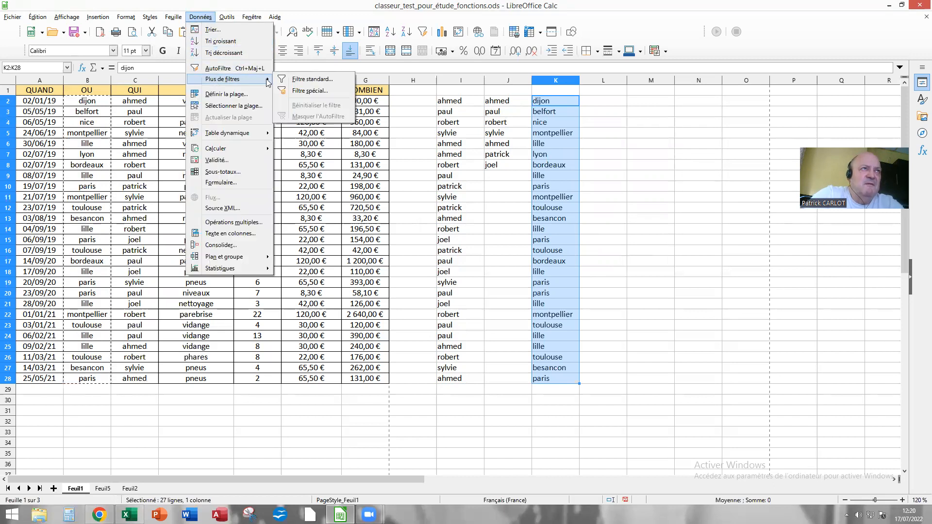
pyautogui.click(310, 92)
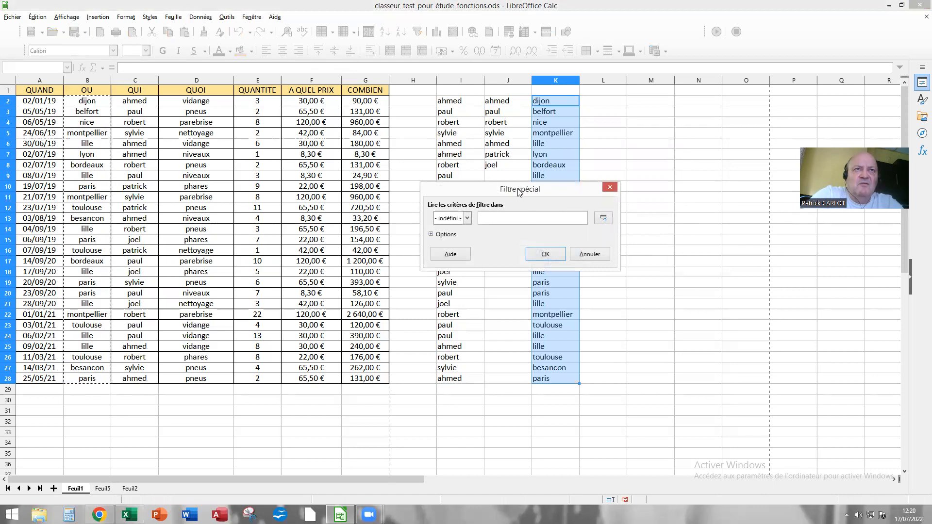
pyautogui.moveTo(555, 100); pyautogui.dragTo(548, 380)
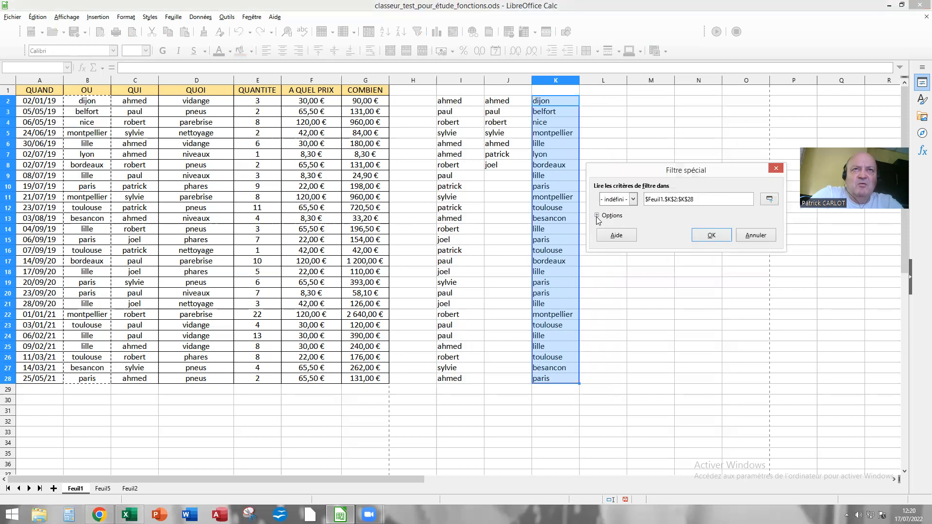
pyautogui.click(597, 217)
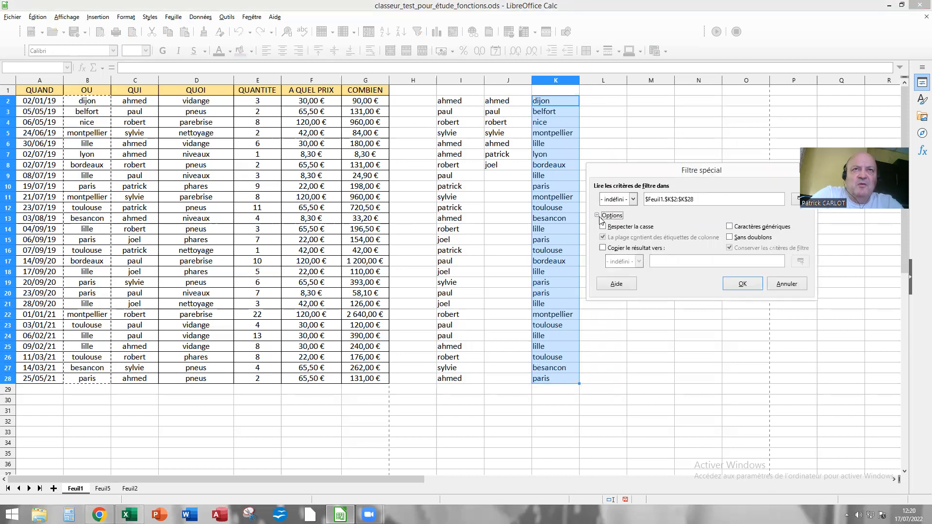
pyautogui.click(765, 238)
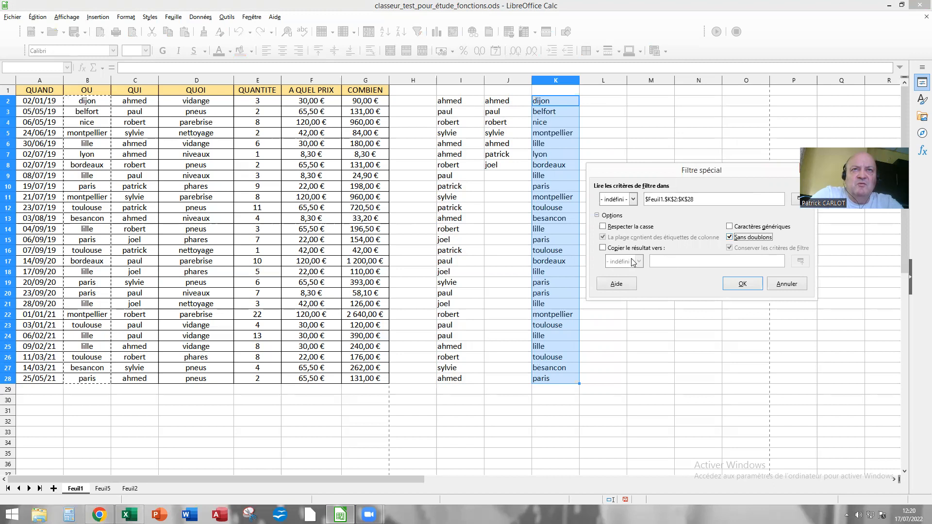
pyautogui.click(603, 248)
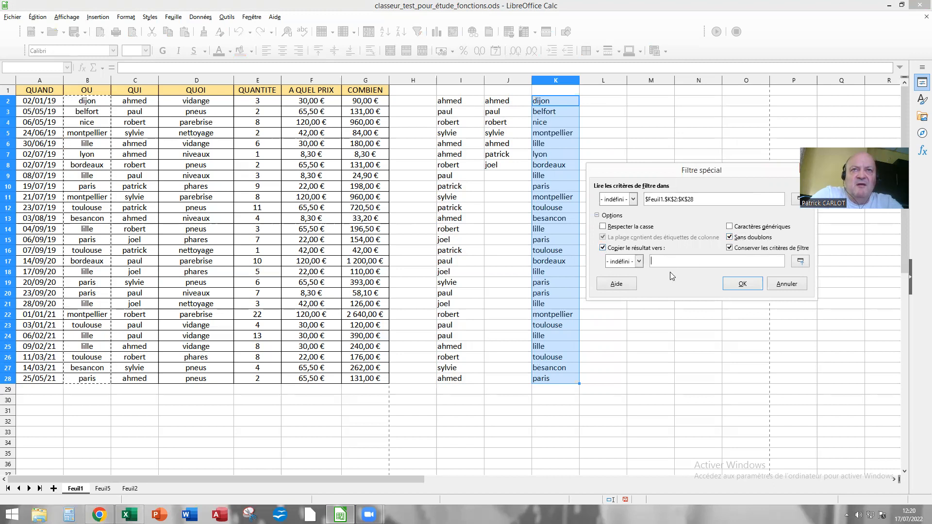
pyautogui.click(598, 104)
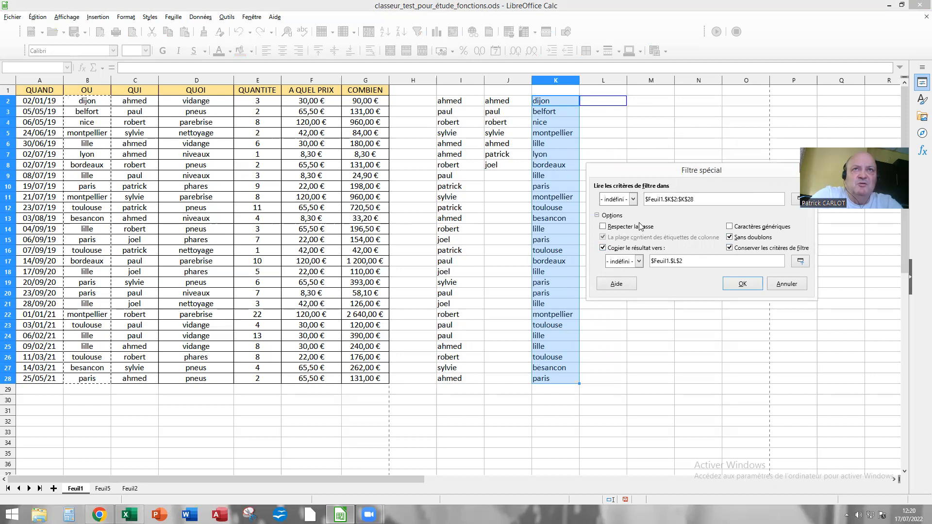
pyautogui.click(740, 287)
pyautogui.moveTo(626, 266); pyautogui.dragTo(631, 266)
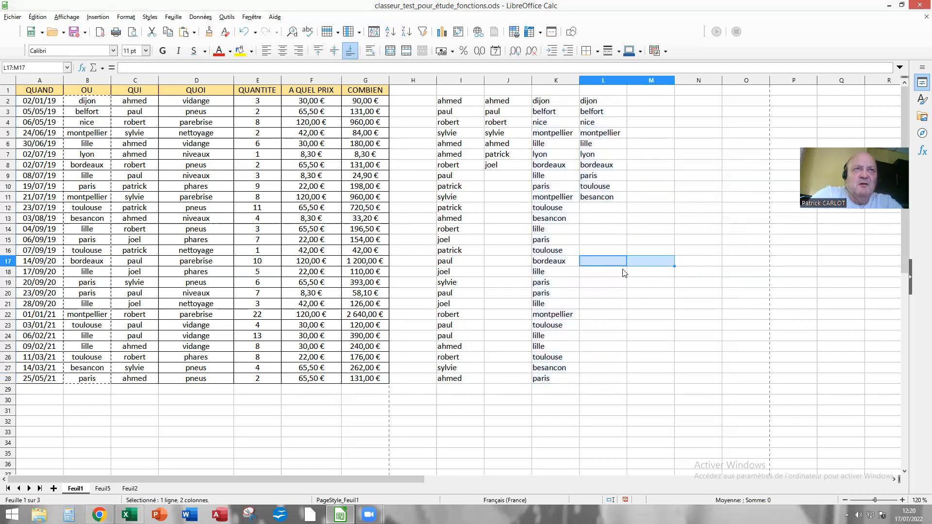